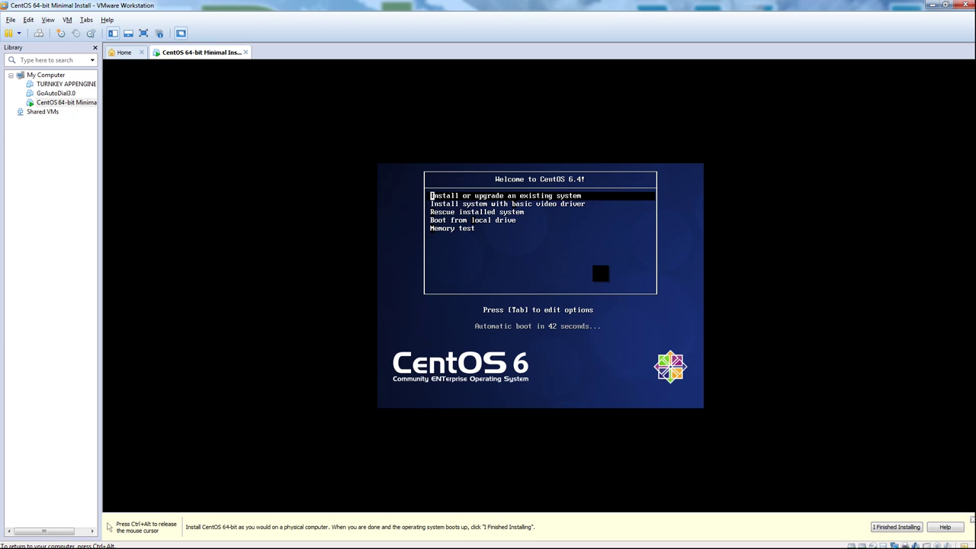
Step: Start 'Install or upgrade an existing system' from the boot menu and skip the media test
key(Return)
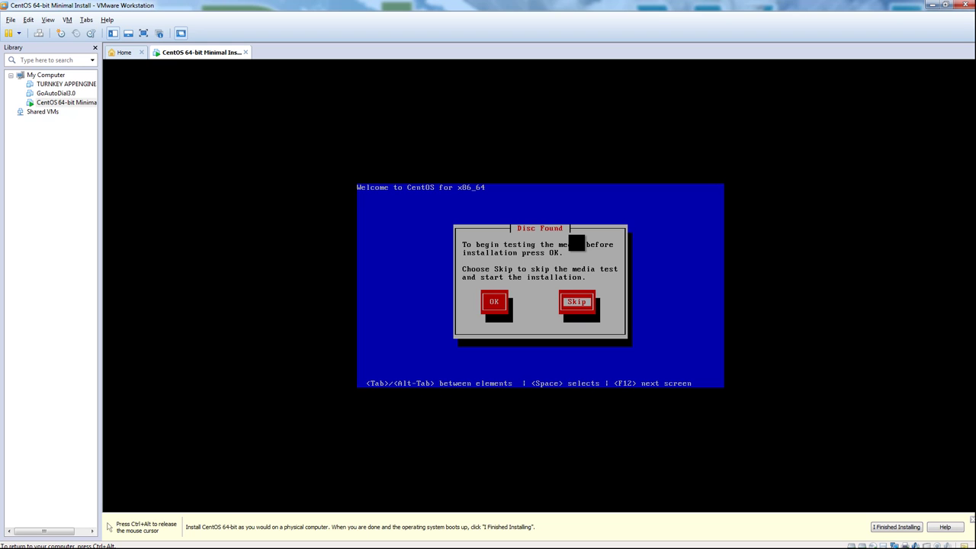
key(Return)
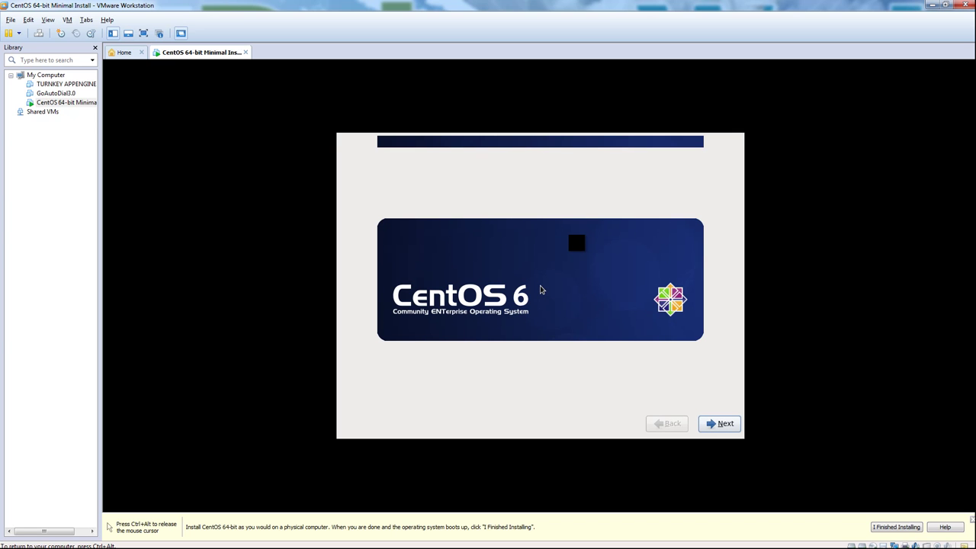
Step: Accept English and the default keyboard, use Basic Storage Devices, and discard the blank disk's data
click(723, 423)
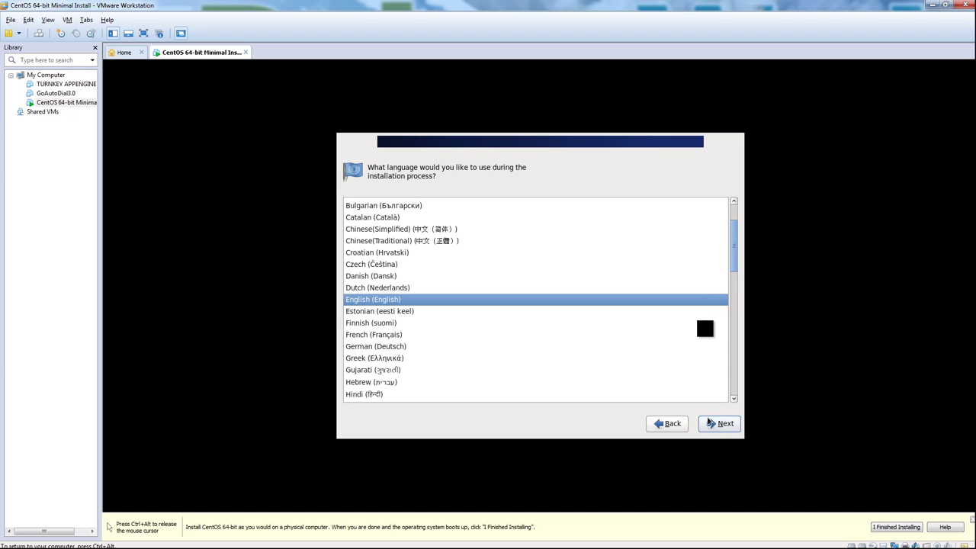
click(713, 425)
click(724, 428)
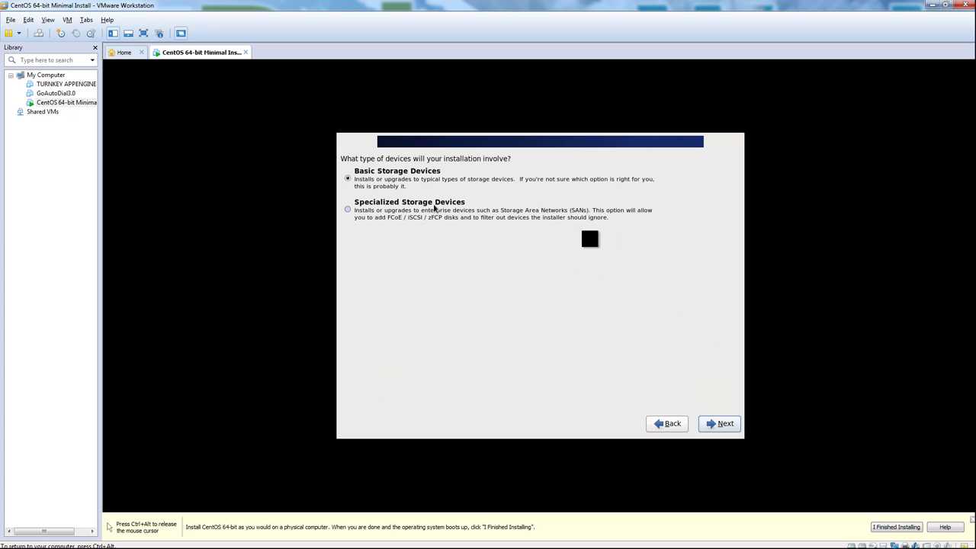
click(722, 425)
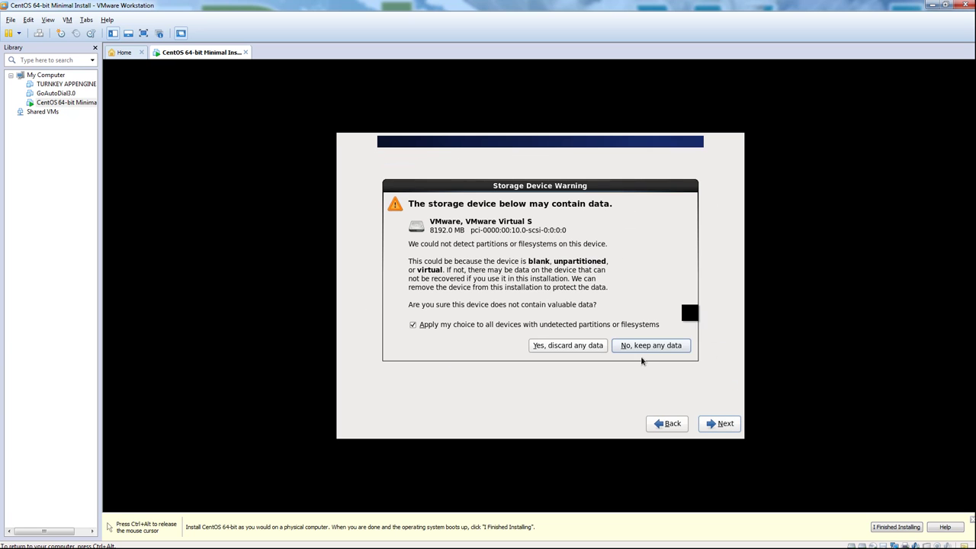
click(578, 343)
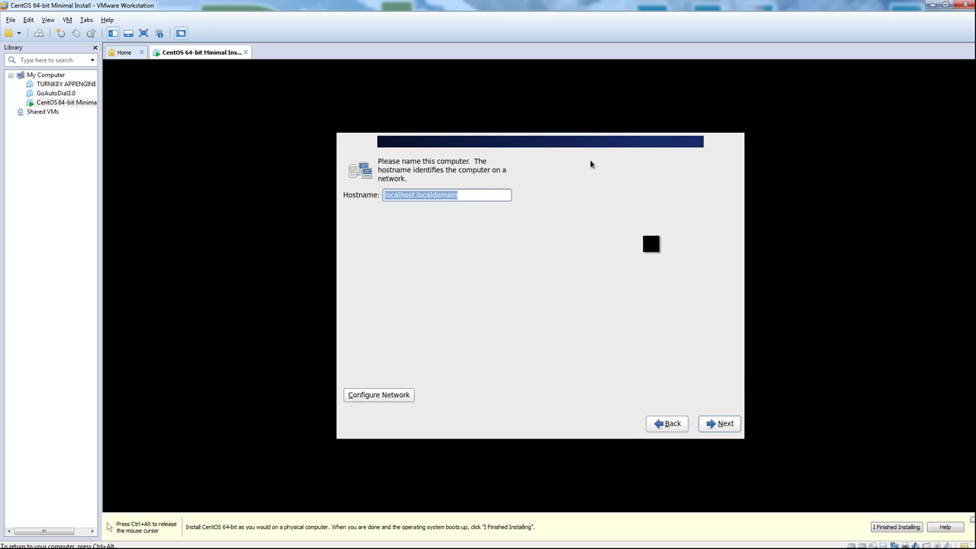
Step: Set hostname ns10.securedwebhost.net, time zone America/Phoenix, and a root password
text(ns10.securedwebhost.net)
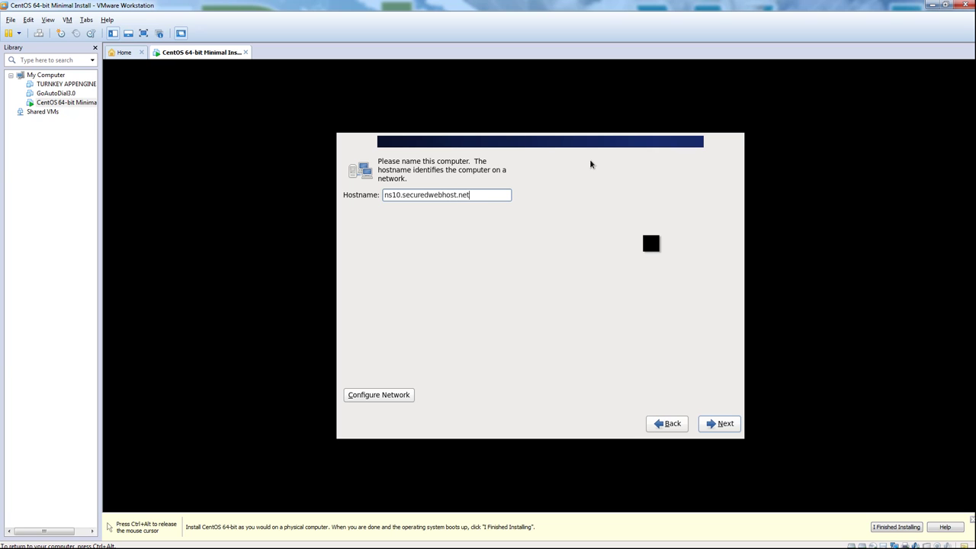
click(721, 424)
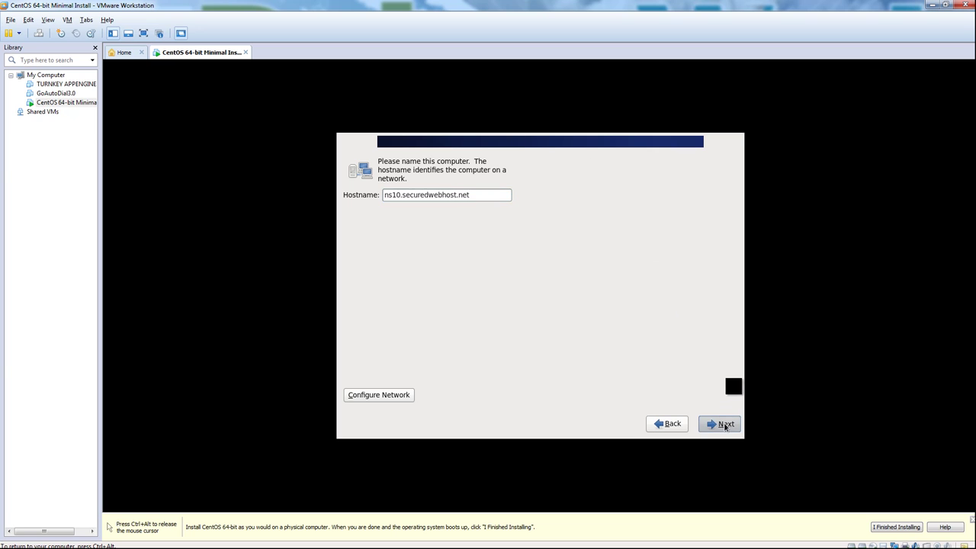
click(438, 321)
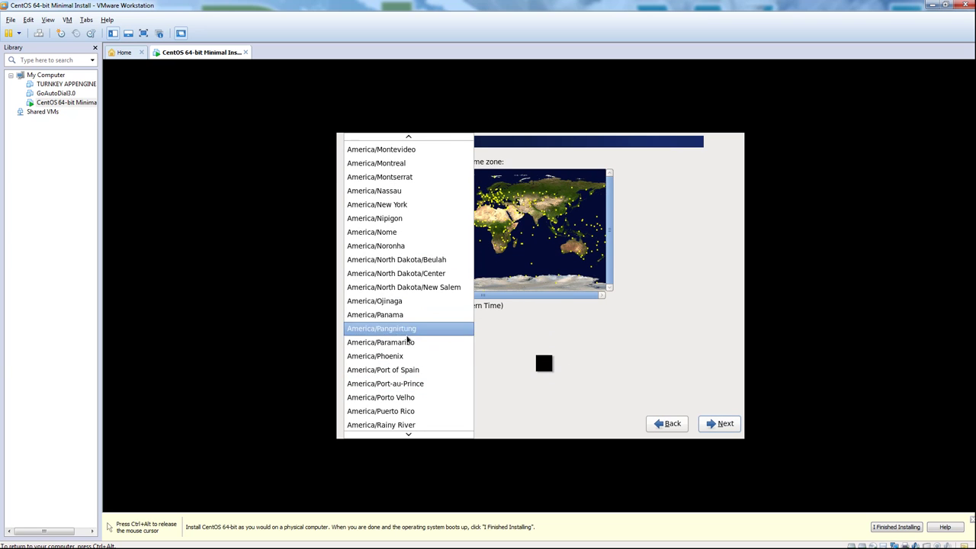
click(404, 356)
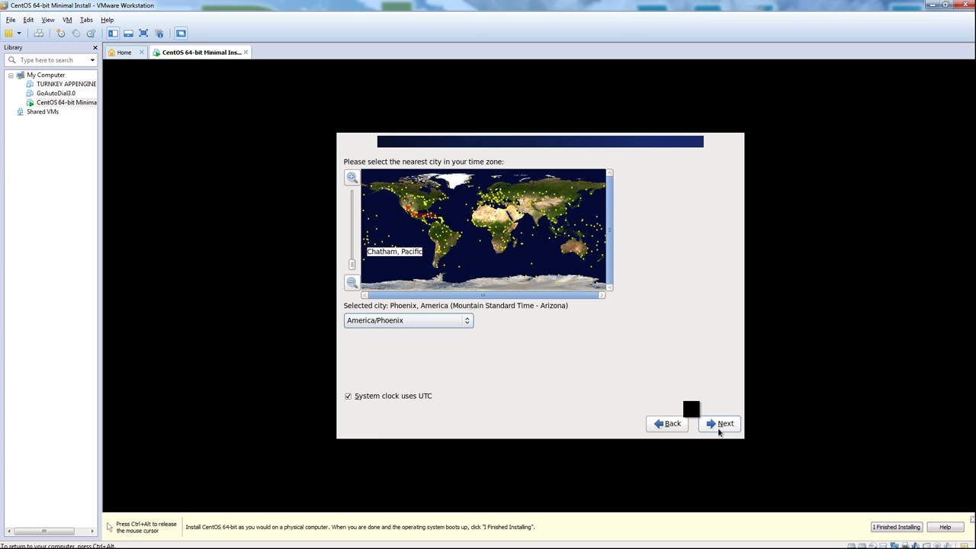
click(713, 425)
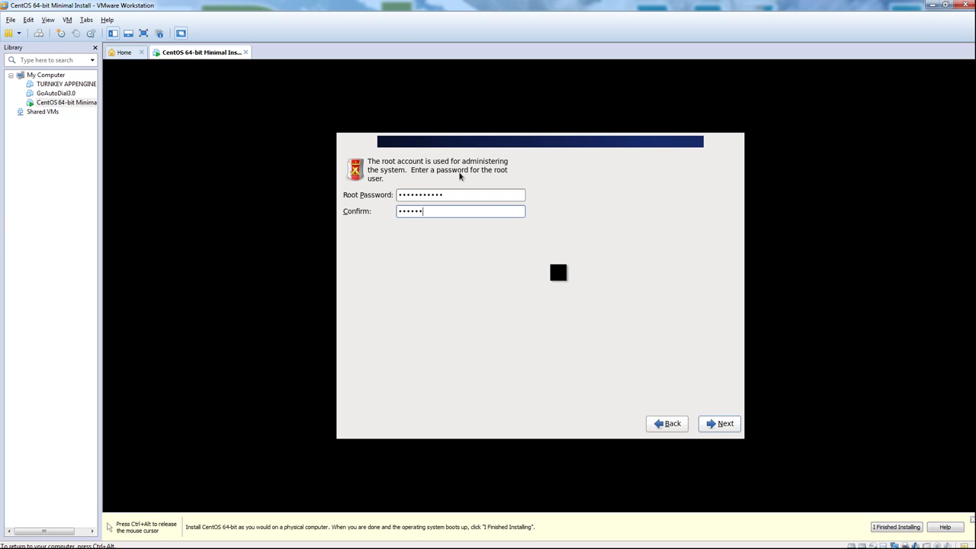
click(723, 424)
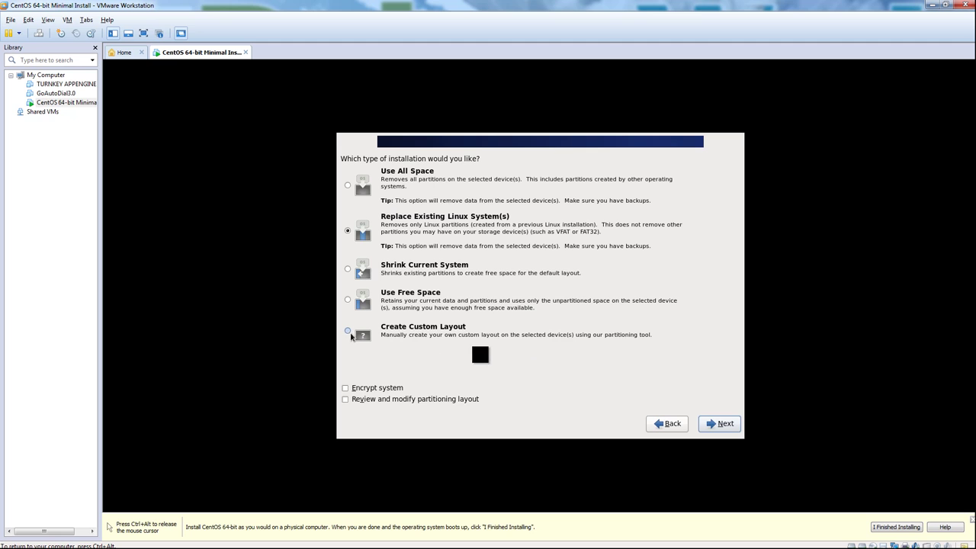
Step: Switch to a custom partition layout and begin a new software RAID partition
click(424, 335)
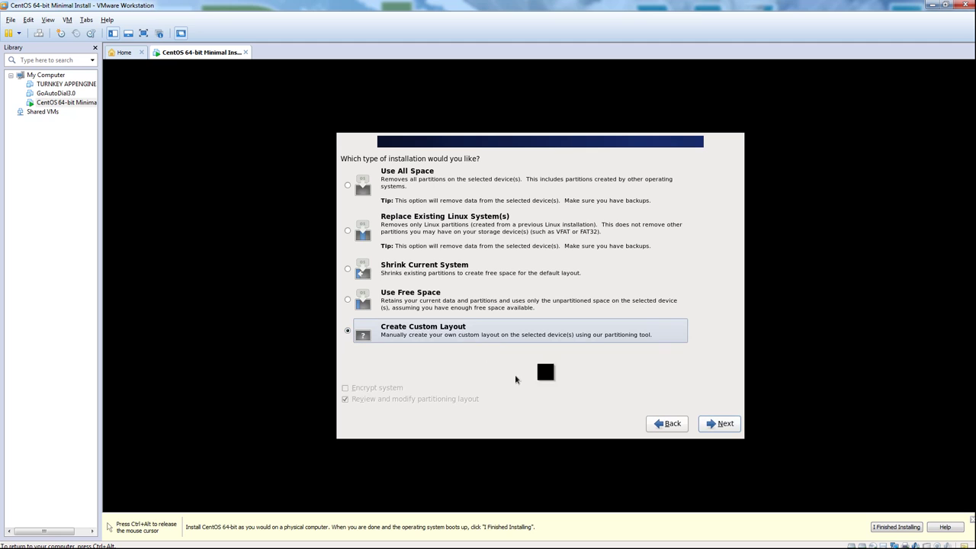
click(721, 424)
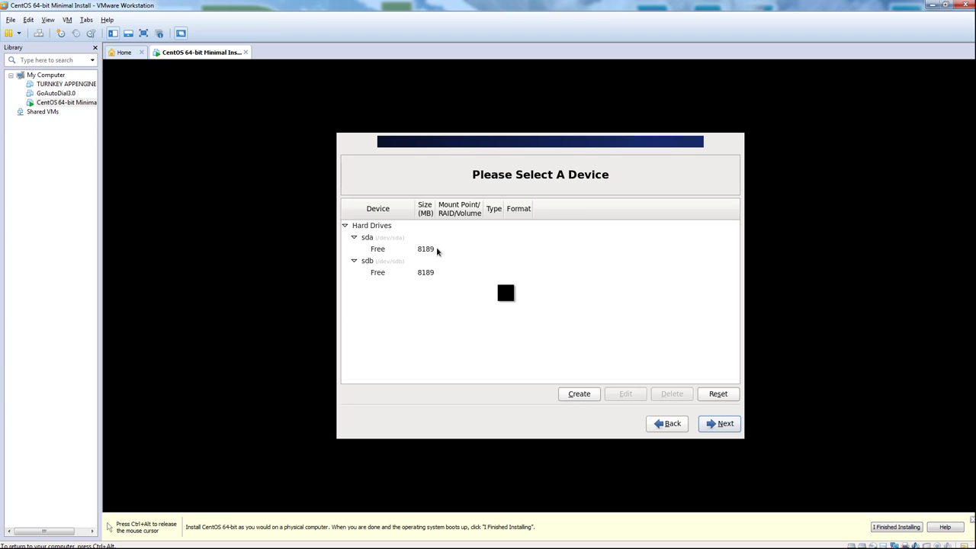
click(582, 395)
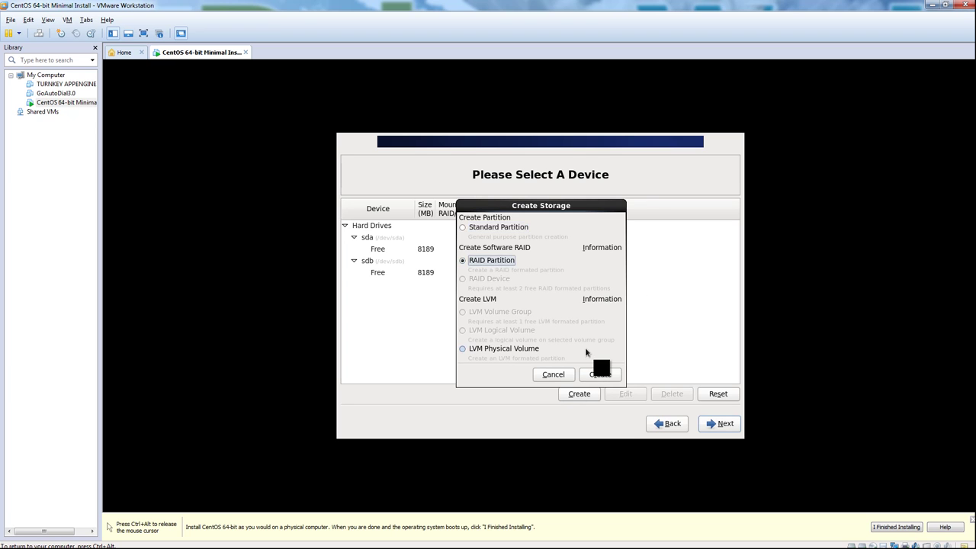
click(601, 374)
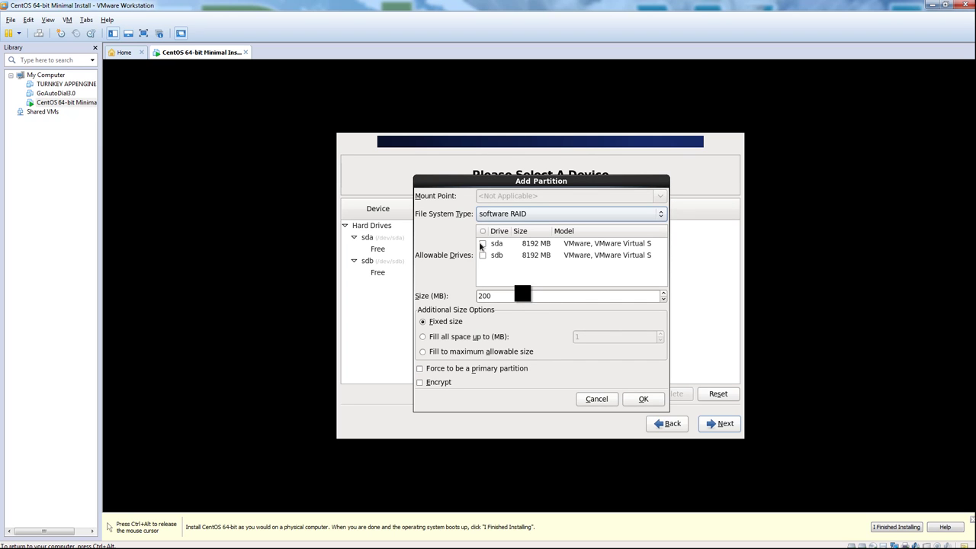
Step: Create a 100 MB RAID partition on sda only, after the two-drive selection error
drag(500, 296, 442, 295)
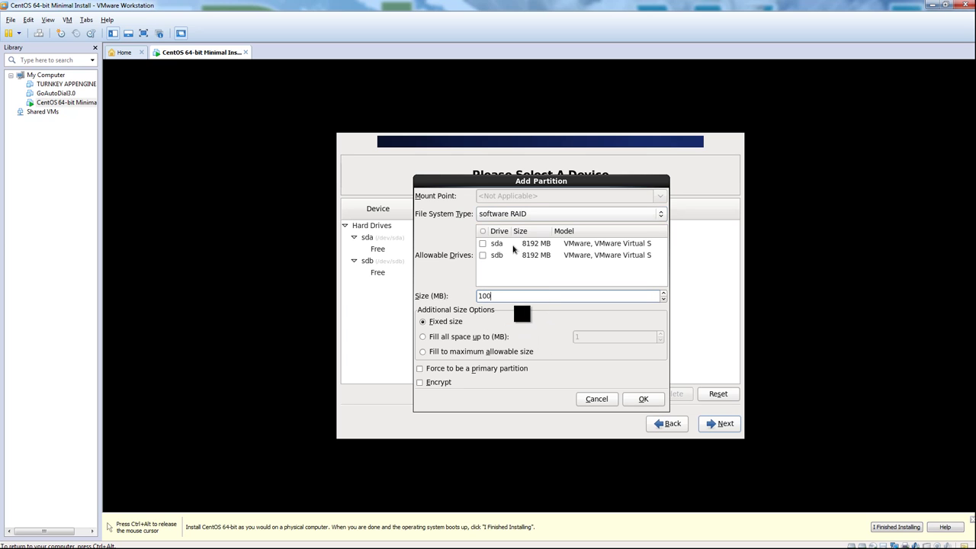
click(482, 244)
click(482, 254)
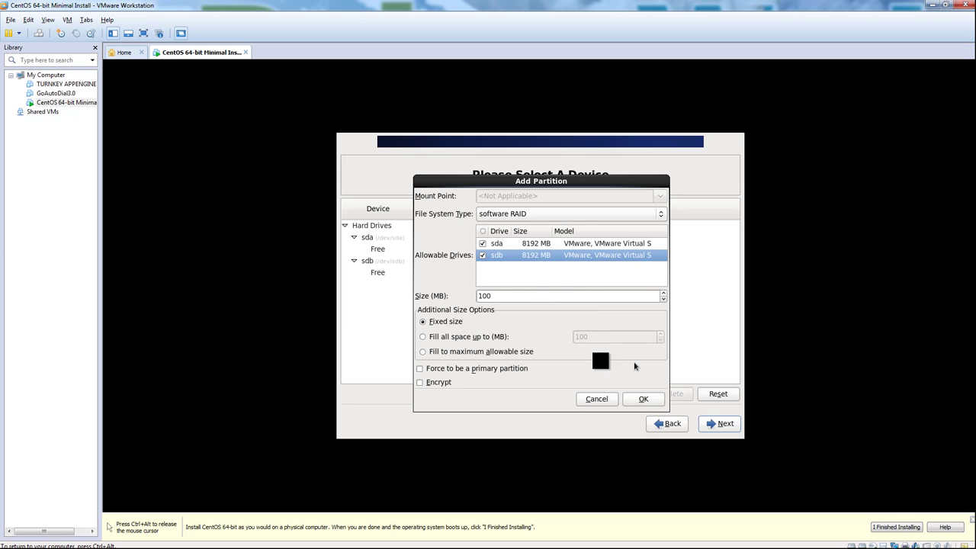
click(643, 399)
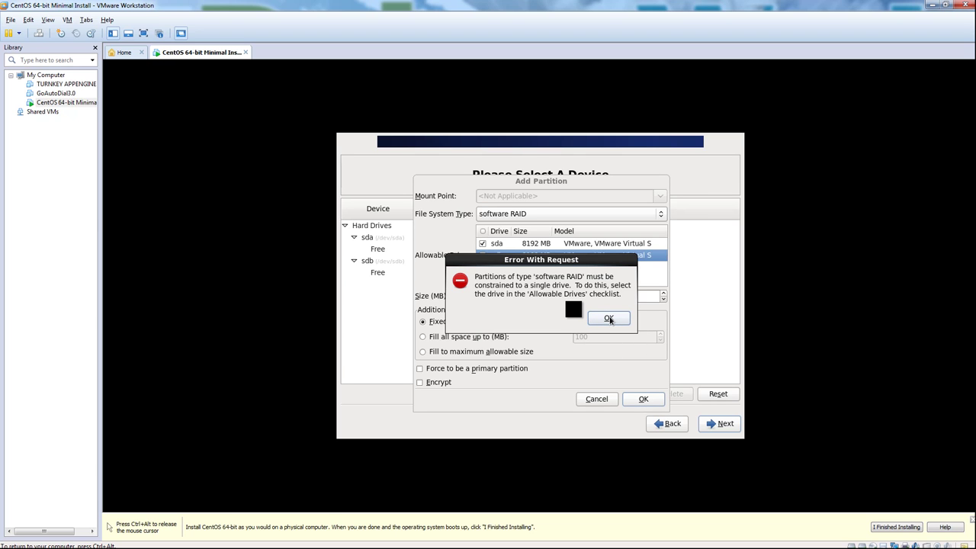
click(610, 319)
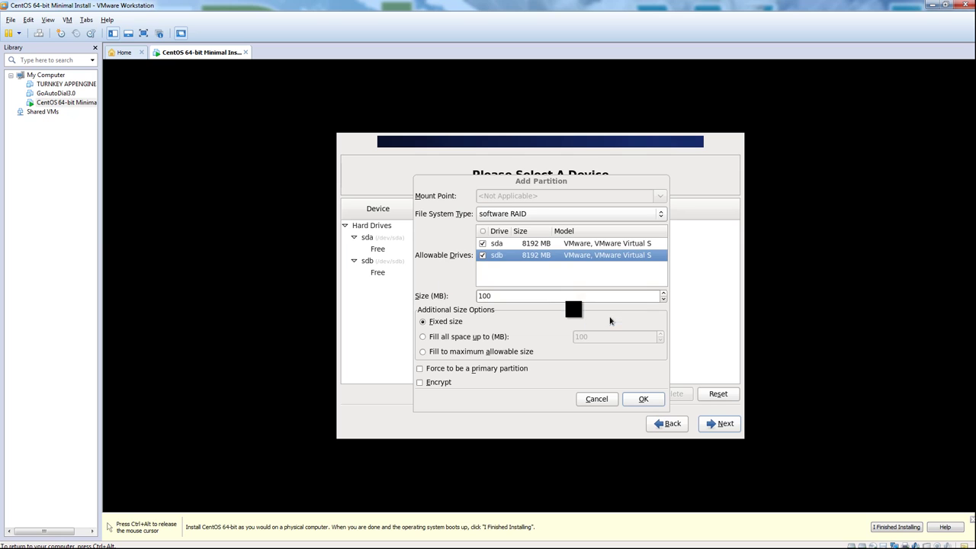
click(482, 255)
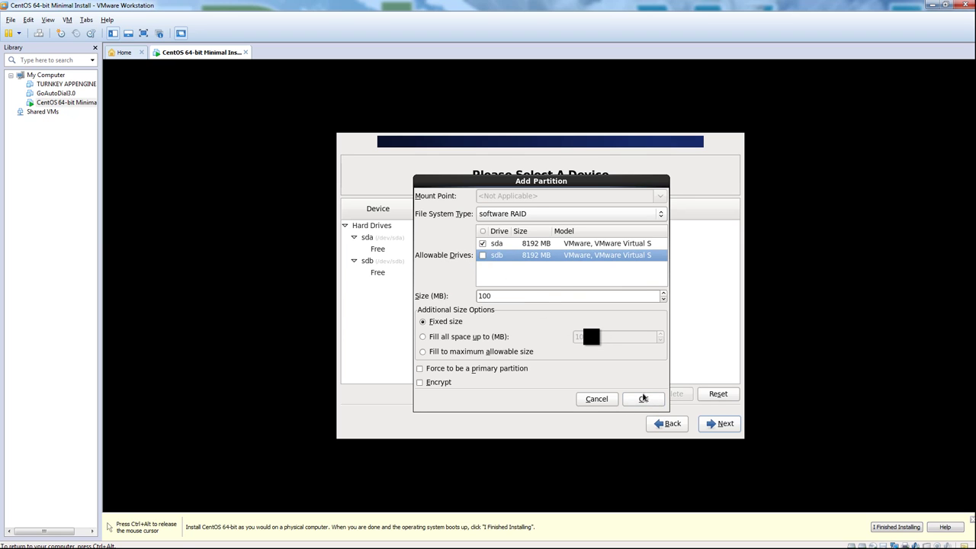
click(643, 398)
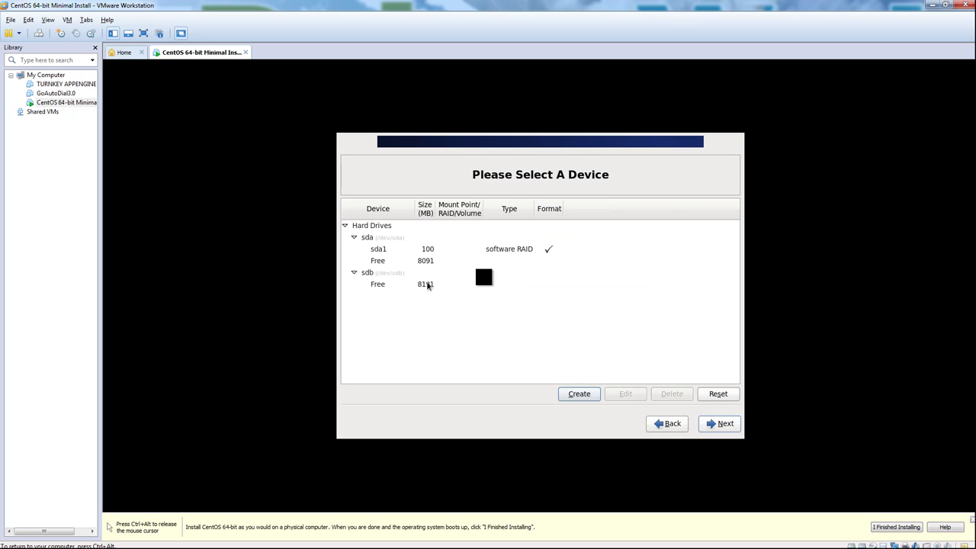
click(429, 261)
Step: Add a 1024 MB software RAID partition in sda's free space
click(578, 395)
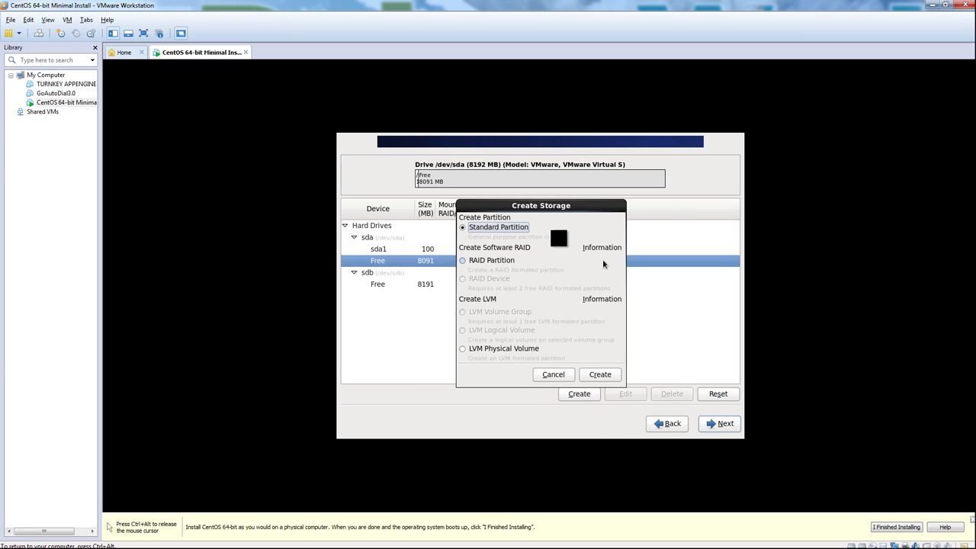
click(496, 259)
click(593, 375)
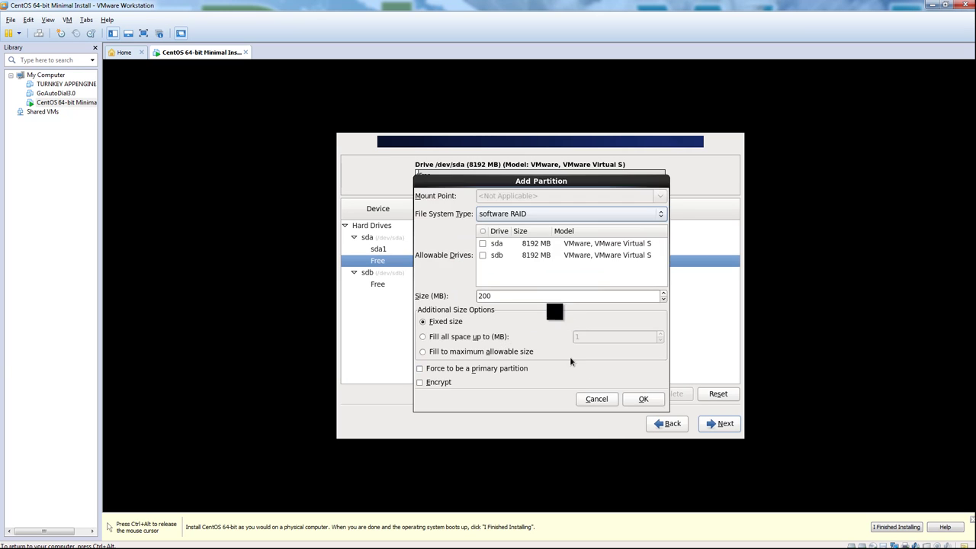
click(482, 243)
double_click(500, 297)
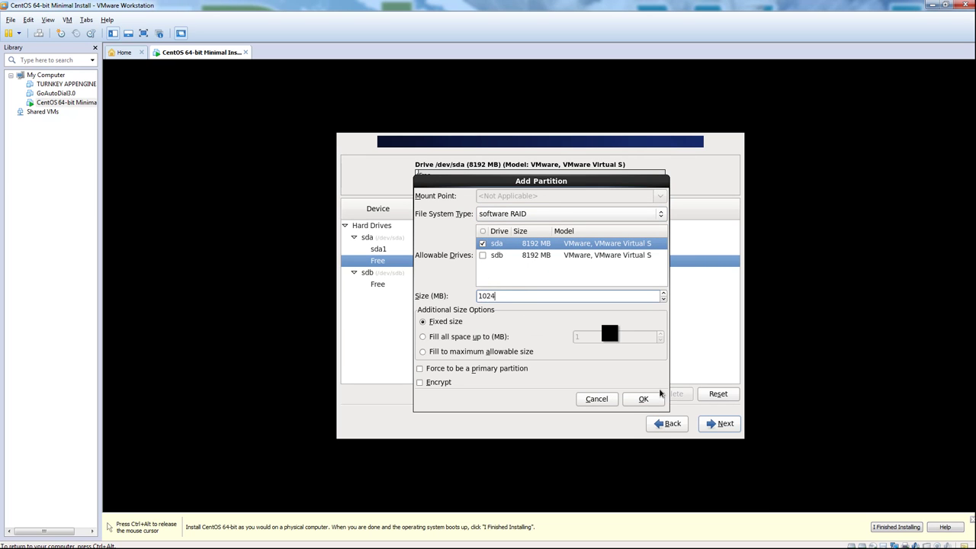
click(635, 395)
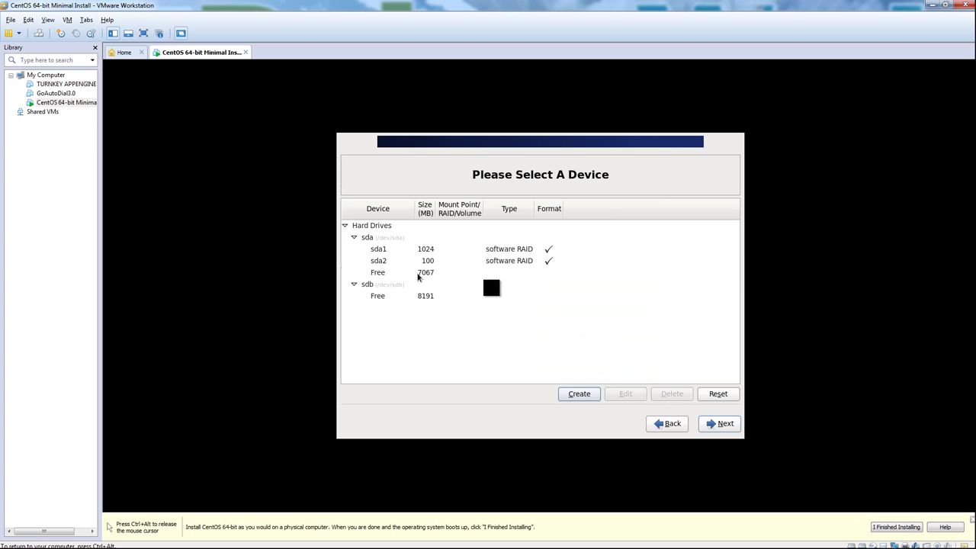
Step: Add a 7067 MB software RAID partition filling sda's remaining space
click(420, 273)
click(568, 395)
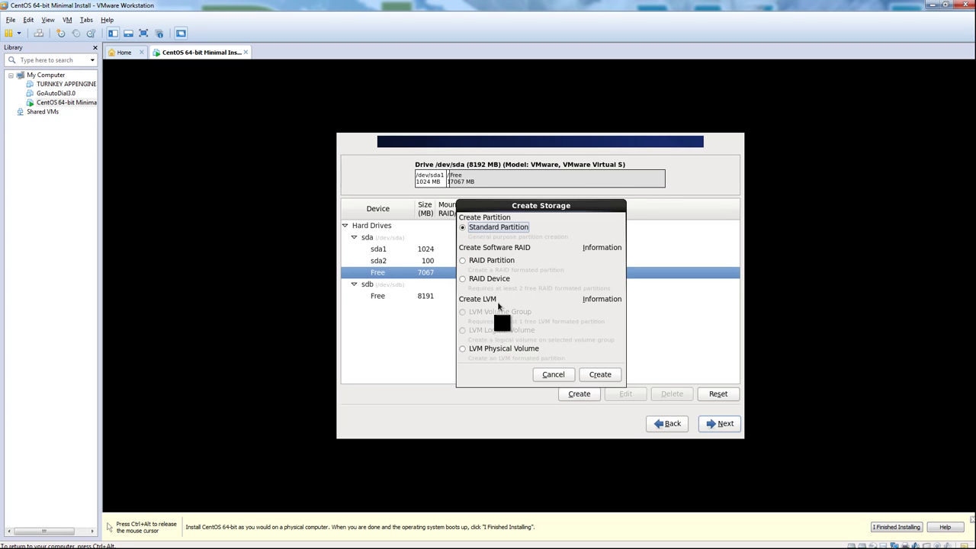
click(510, 261)
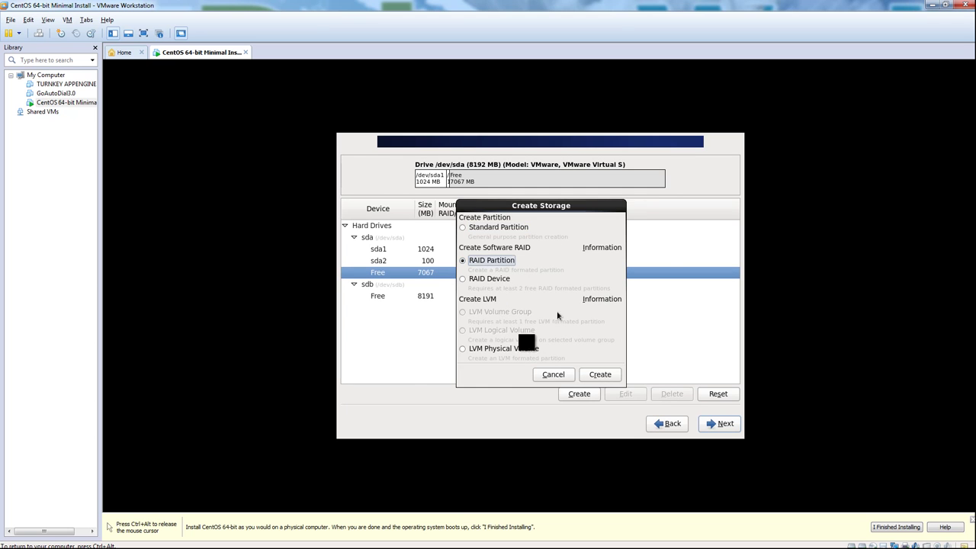
click(600, 375)
click(485, 245)
double_click(492, 296)
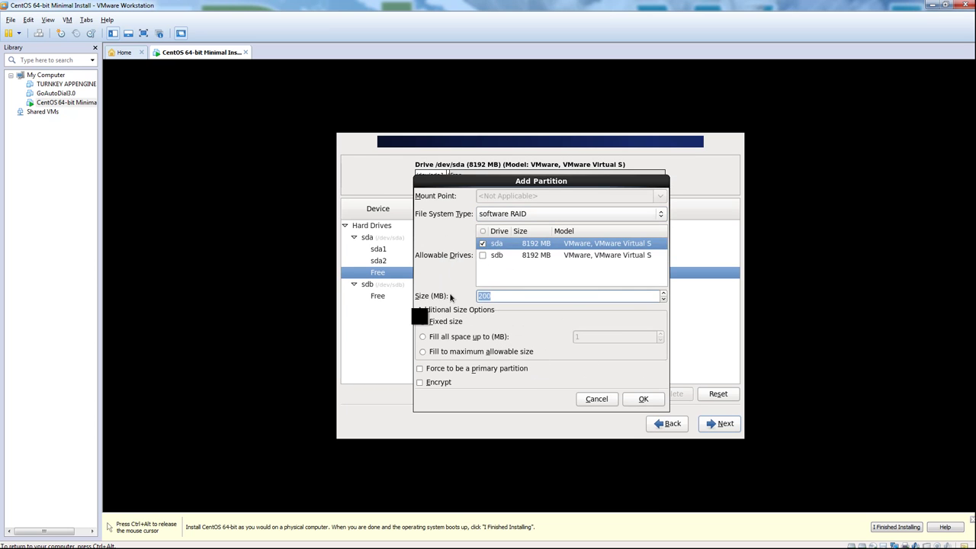
drag(521, 186, 571, 187)
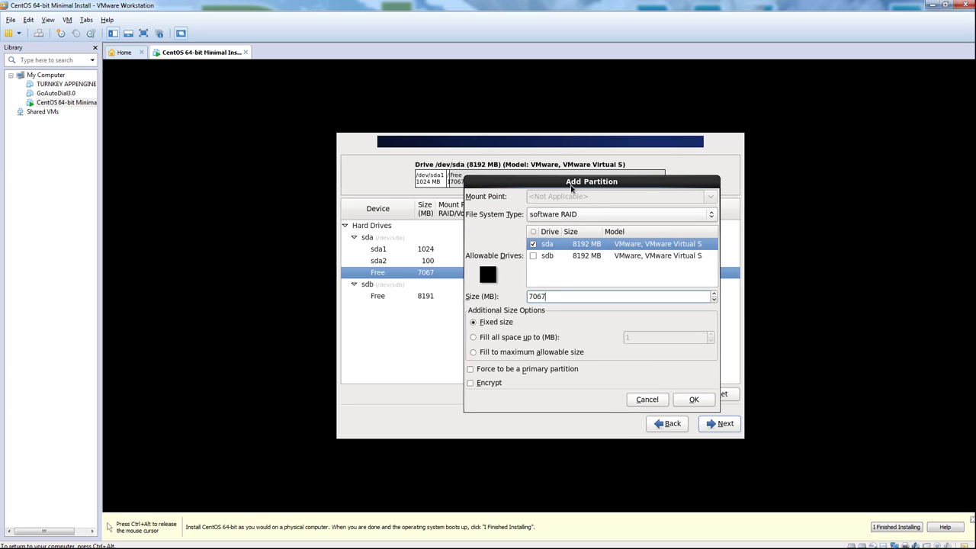
click(695, 401)
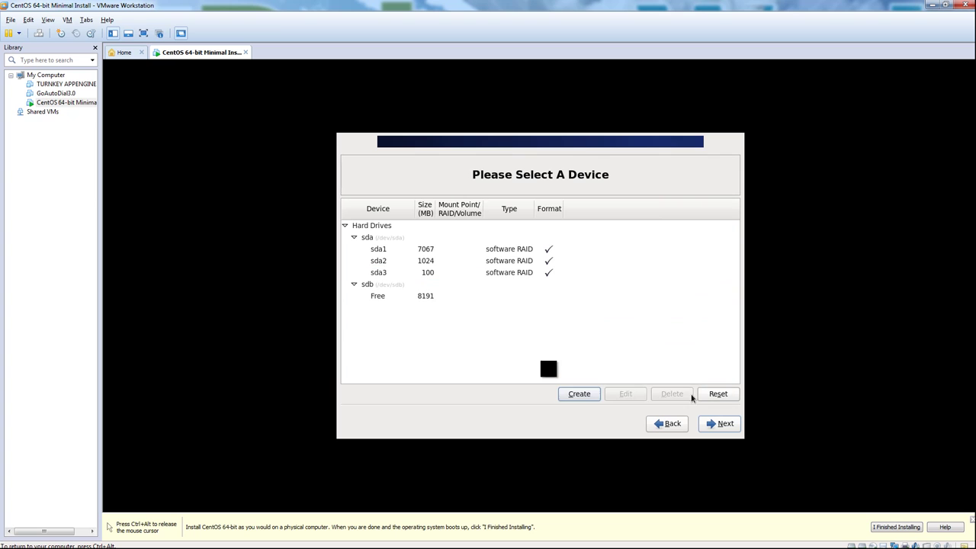
Step: Create a 100 MB software RAID partition on sdb
click(414, 297)
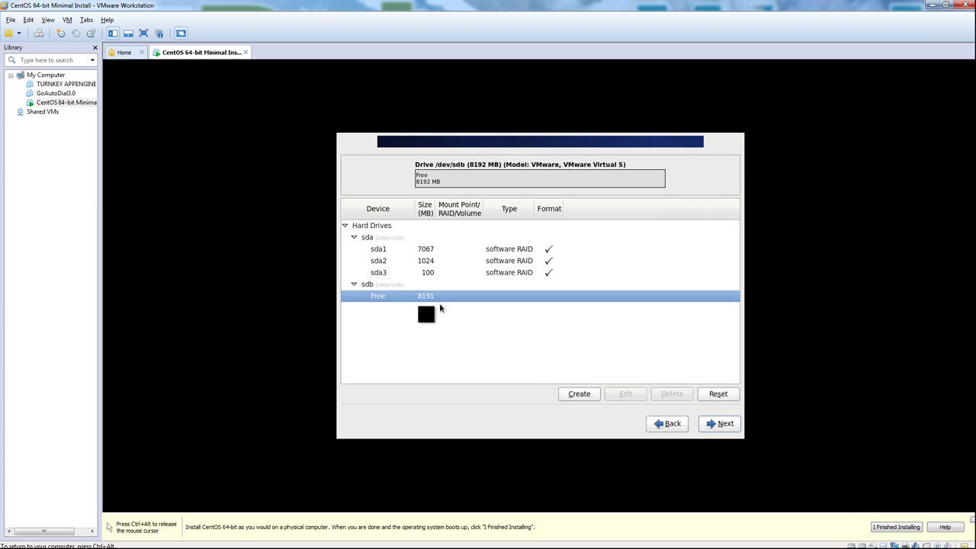
click(587, 395)
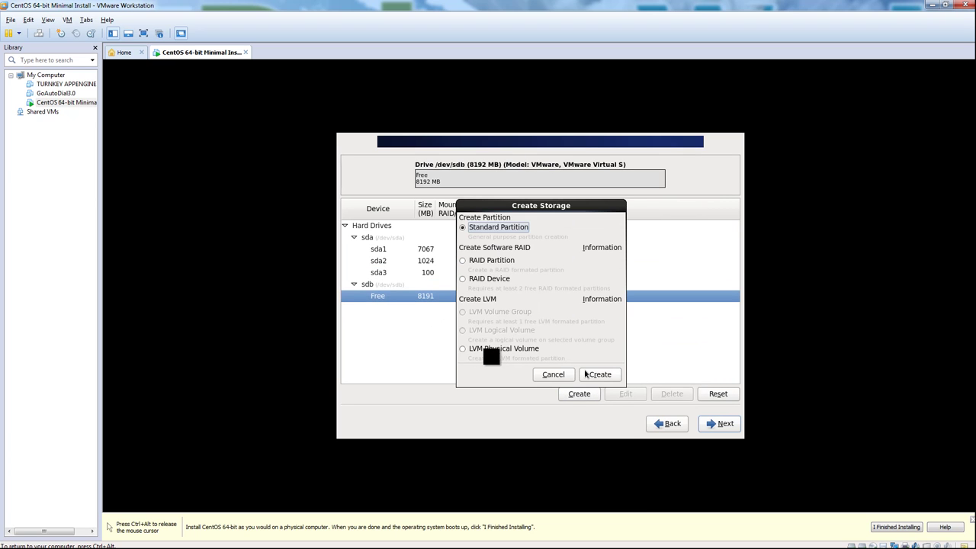
click(483, 260)
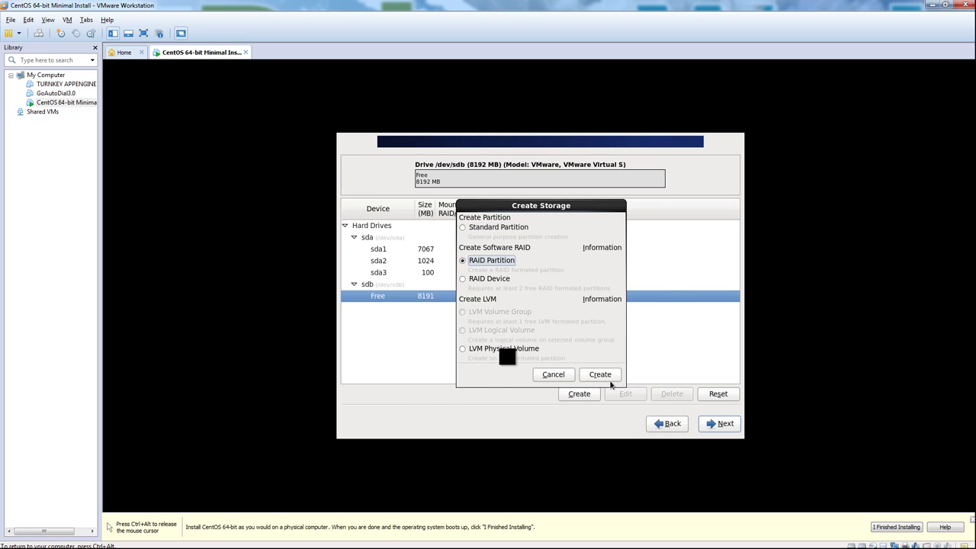
click(610, 376)
click(490, 257)
click(484, 256)
drag(499, 294, 439, 288)
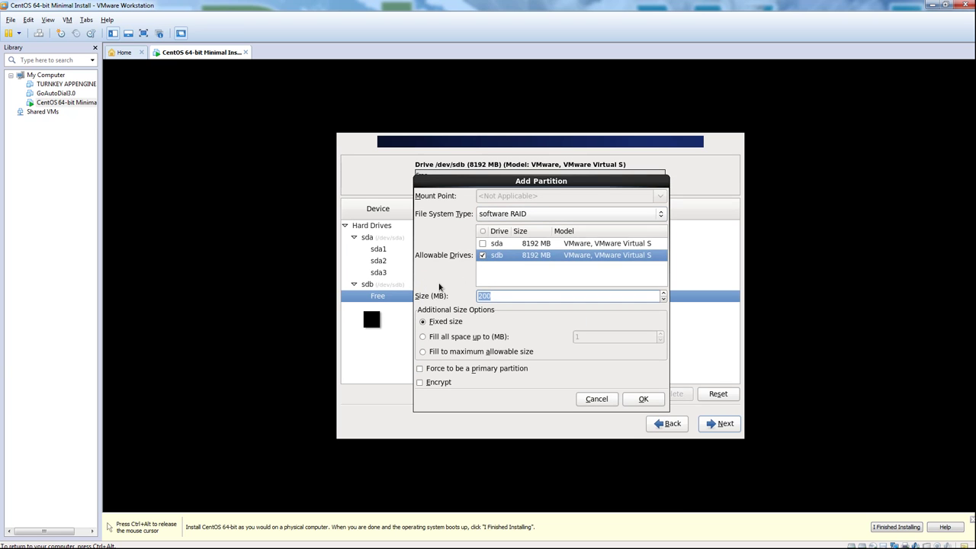
text(100)
click(644, 399)
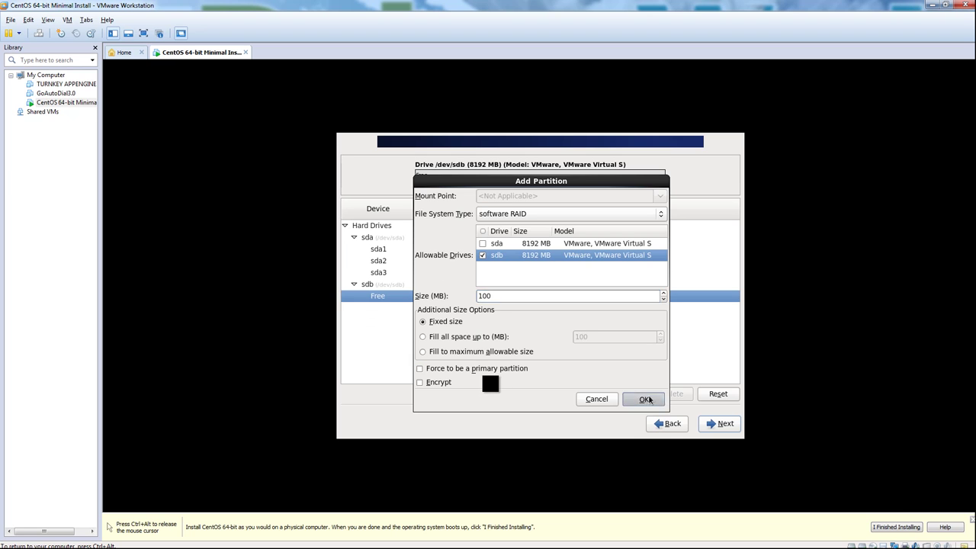
Step: Create a 1024 MB software RAID partition on sdb
click(396, 310)
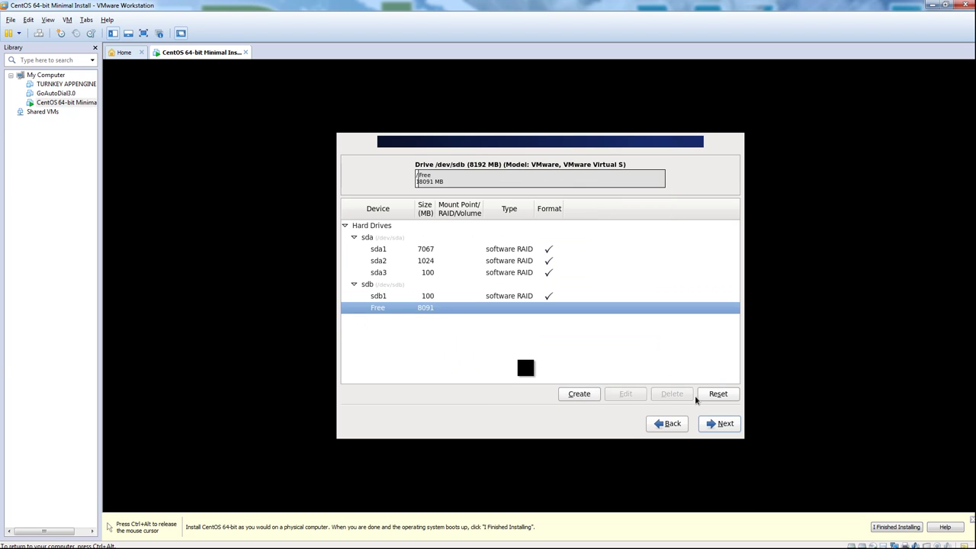
click(579, 394)
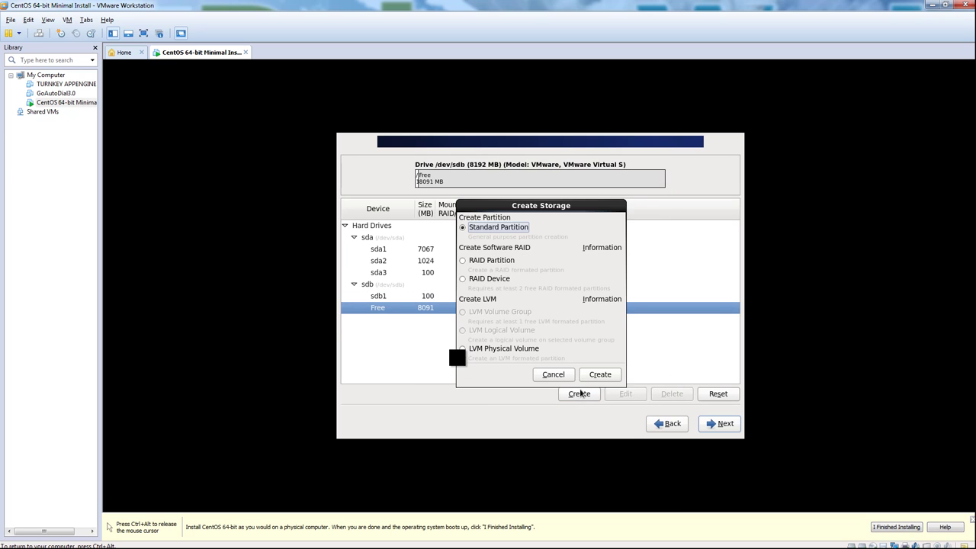
click(480, 280)
click(492, 261)
click(600, 374)
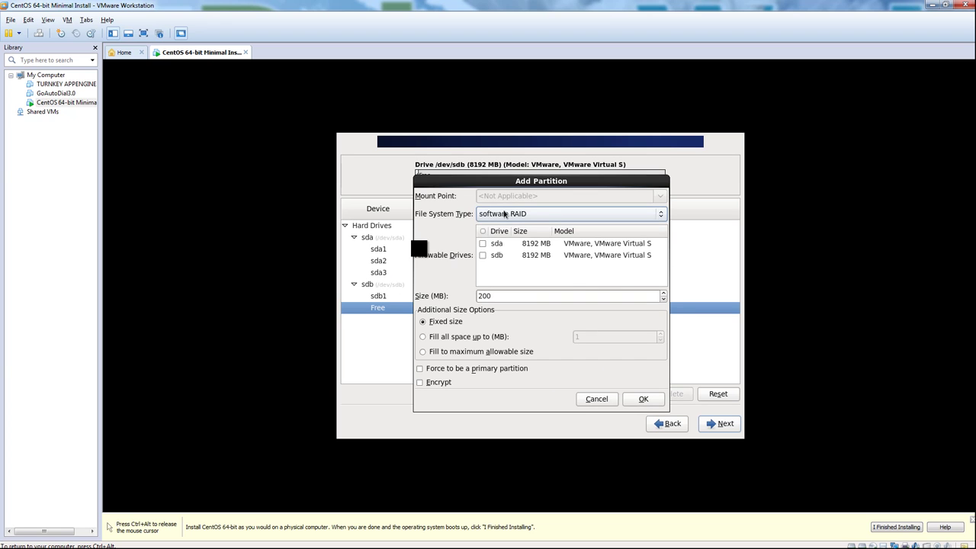
click(483, 256)
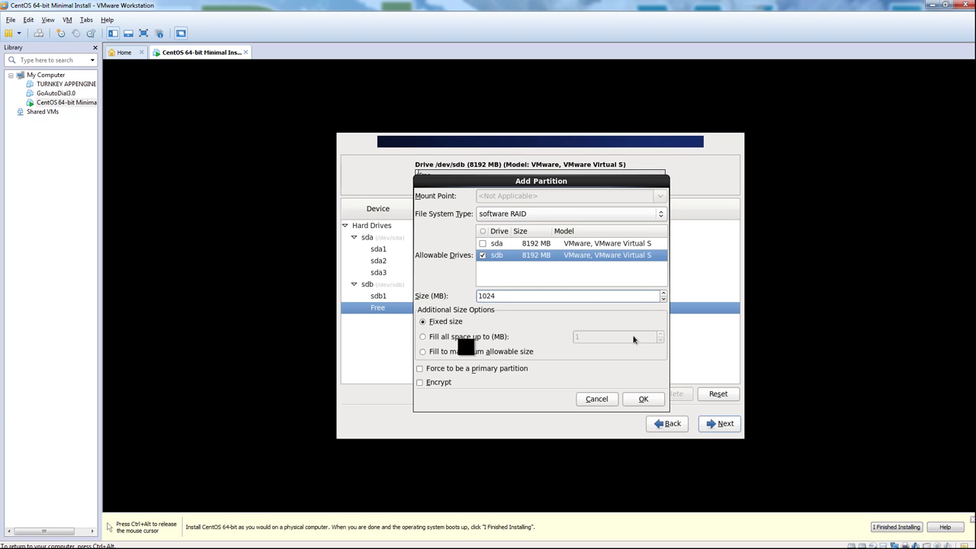
click(643, 399)
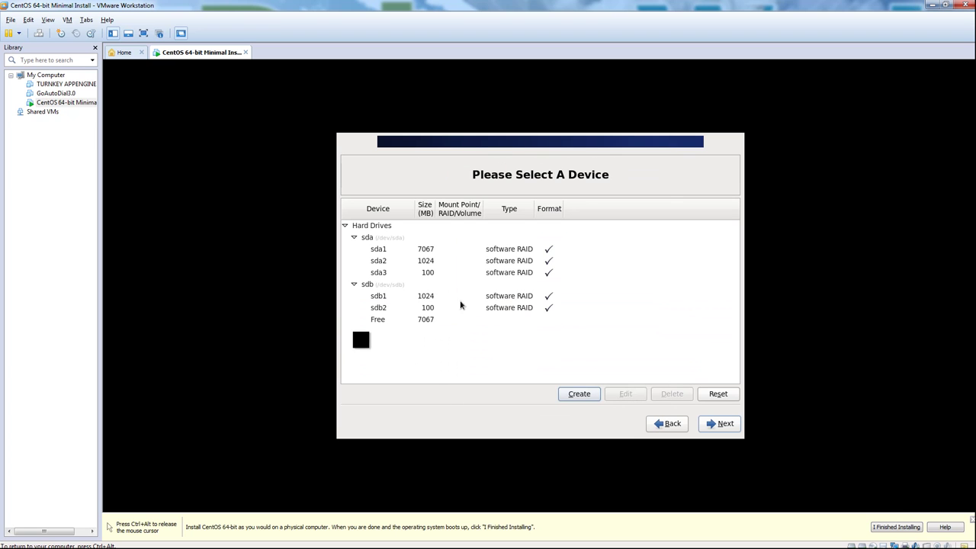
Step: Create a 7067 MB software RAID partition in sdb's remaining space
click(429, 320)
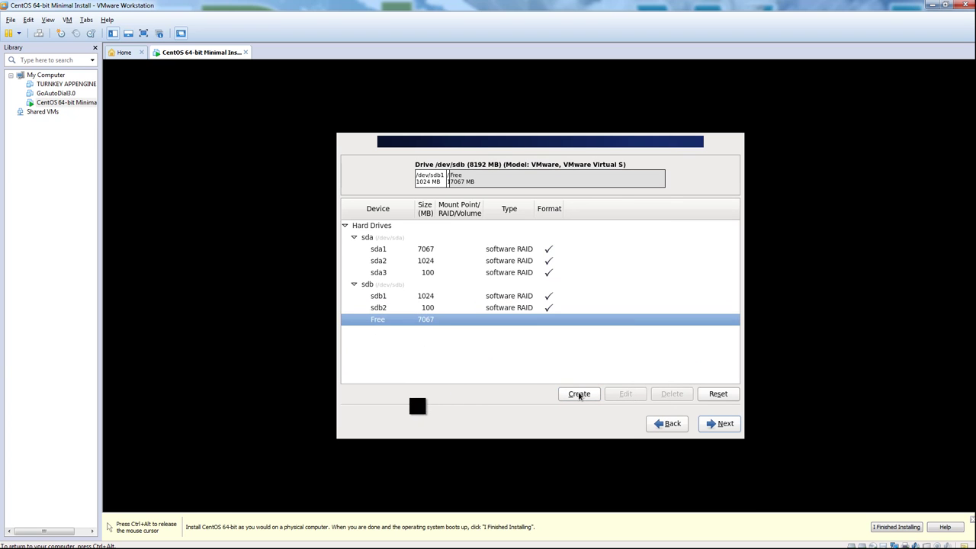
click(578, 394)
click(506, 261)
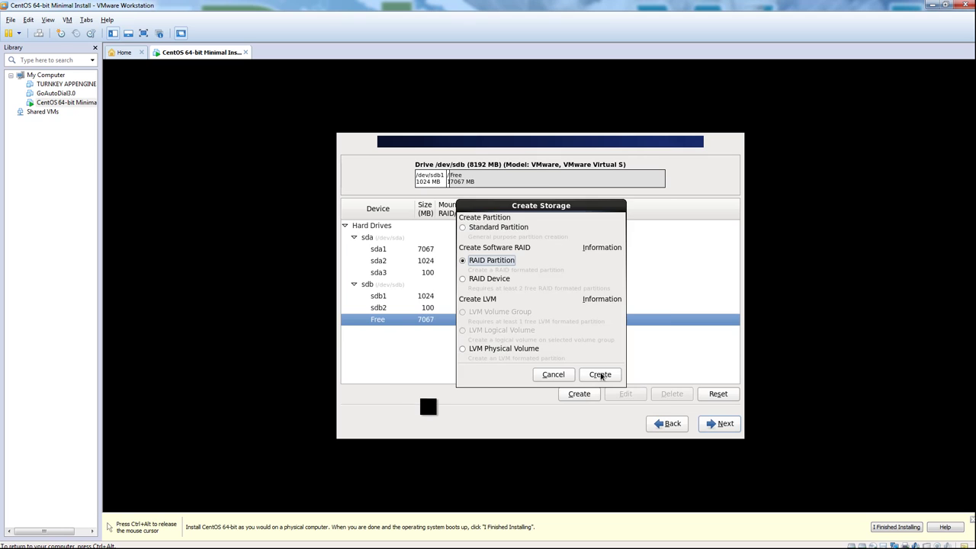
click(601, 374)
double_click(485, 296)
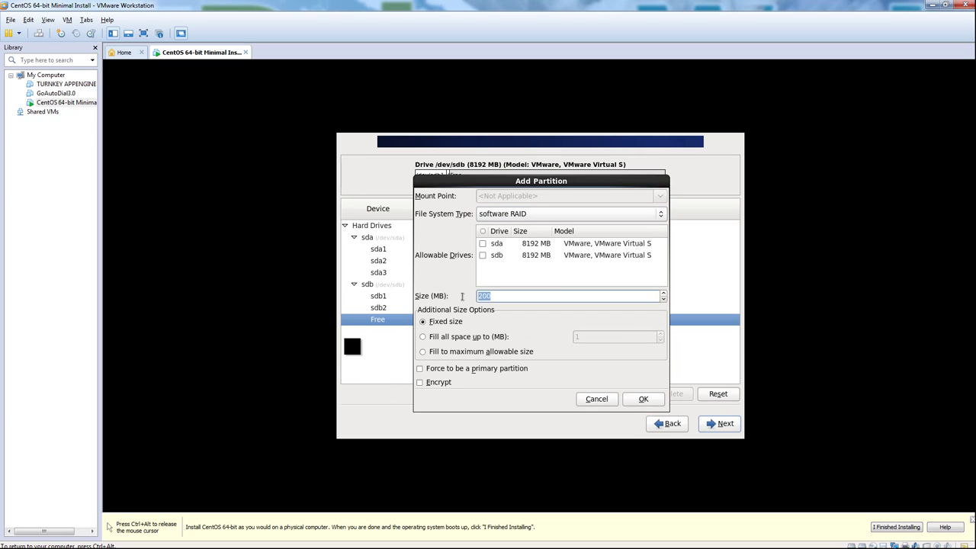
text(7067)
click(482, 255)
click(645, 398)
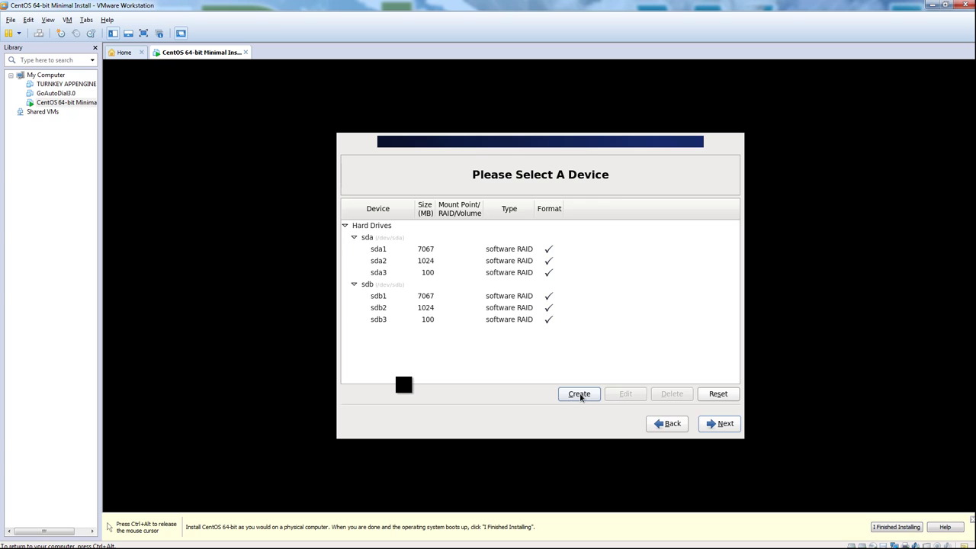
Step: Build RAID1 device md0 mounted at /boot from sda3 and sdb3
click(580, 395)
click(496, 279)
click(600, 375)
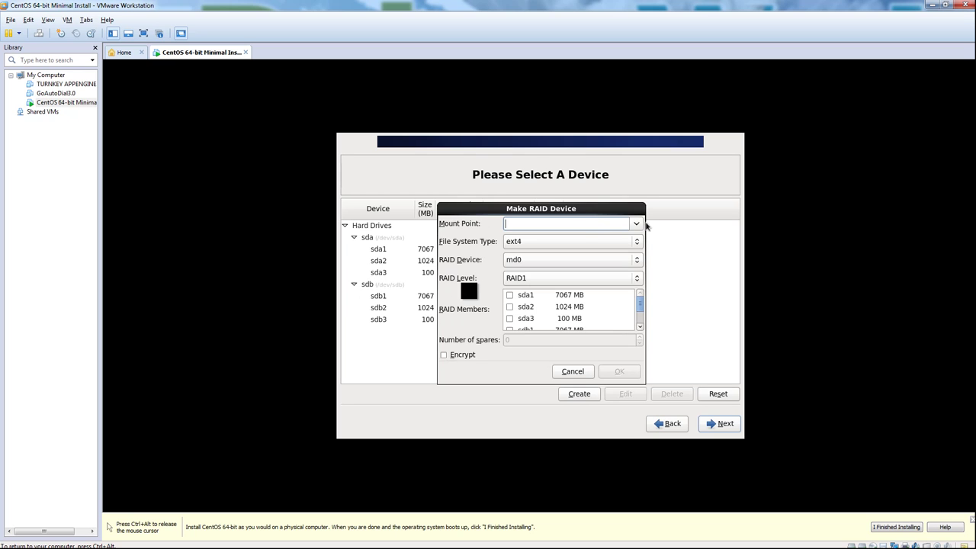
click(636, 224)
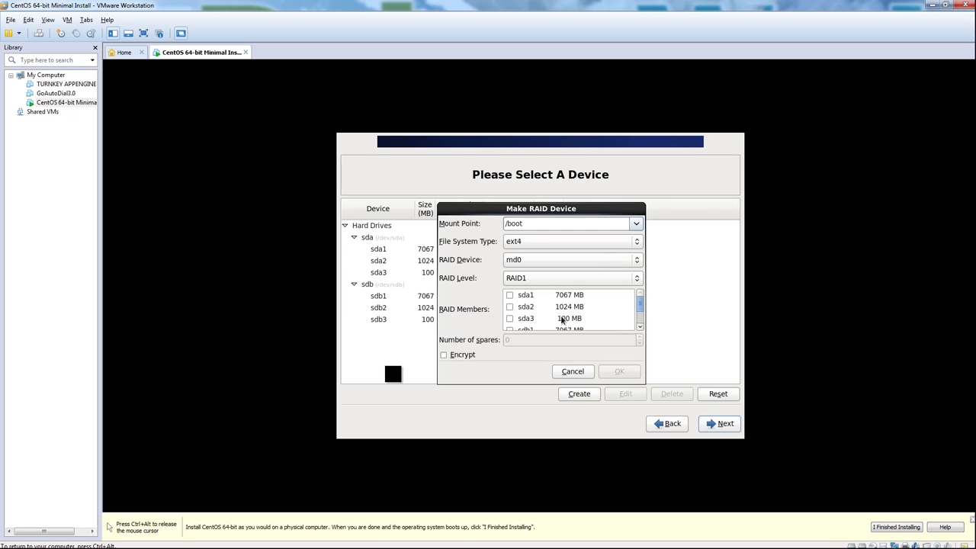
click(509, 319)
scroll(524, 322, down, 1)
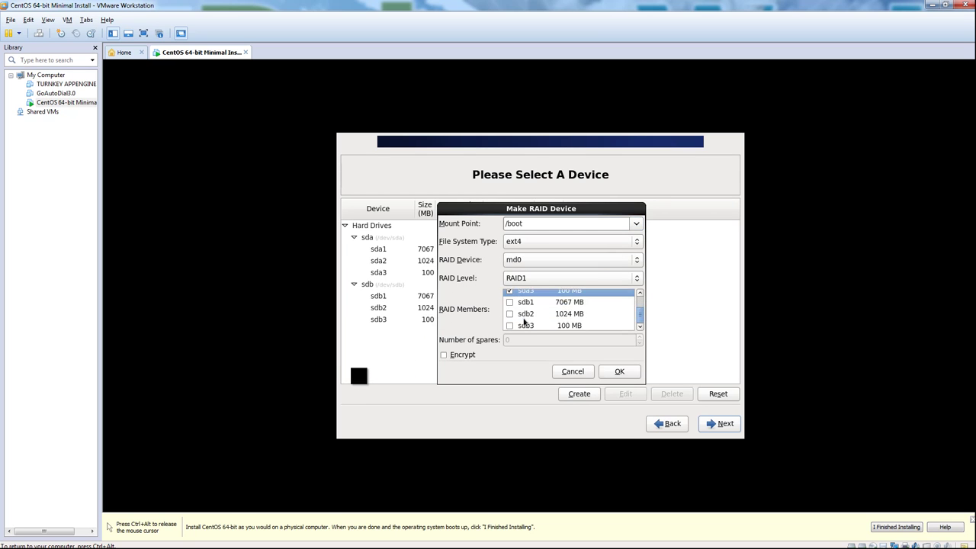
click(509, 325)
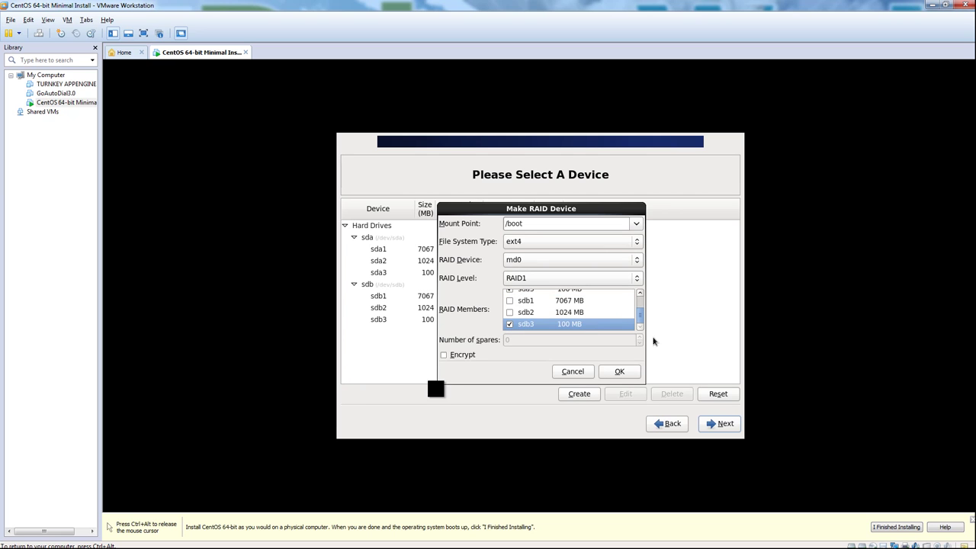
click(627, 377)
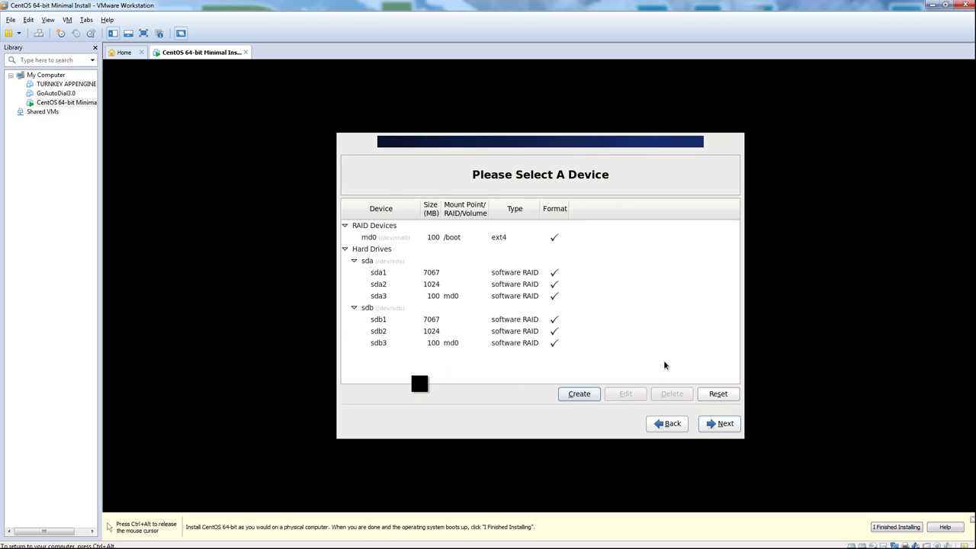
Step: Build RAID1 device md1 from sda2 and sdb2
click(579, 395)
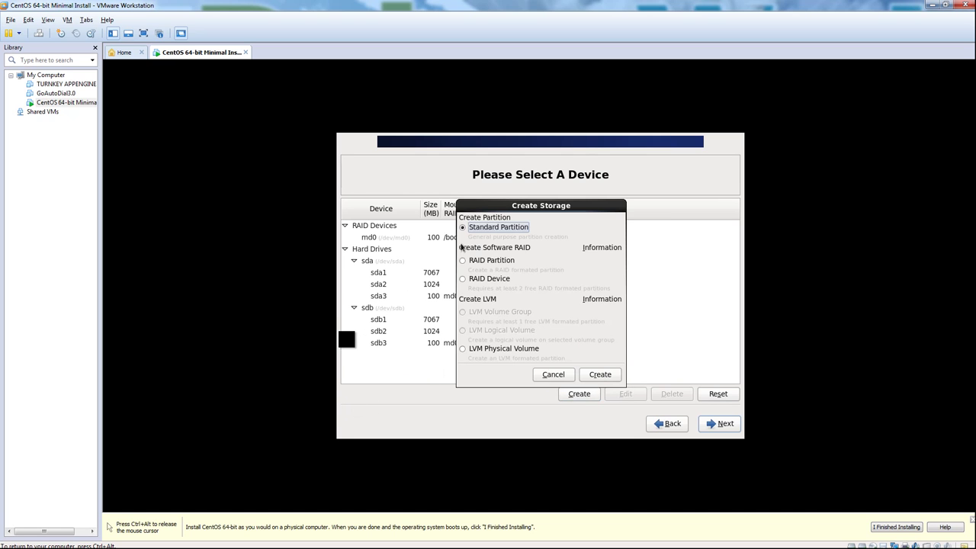
click(487, 279)
click(614, 373)
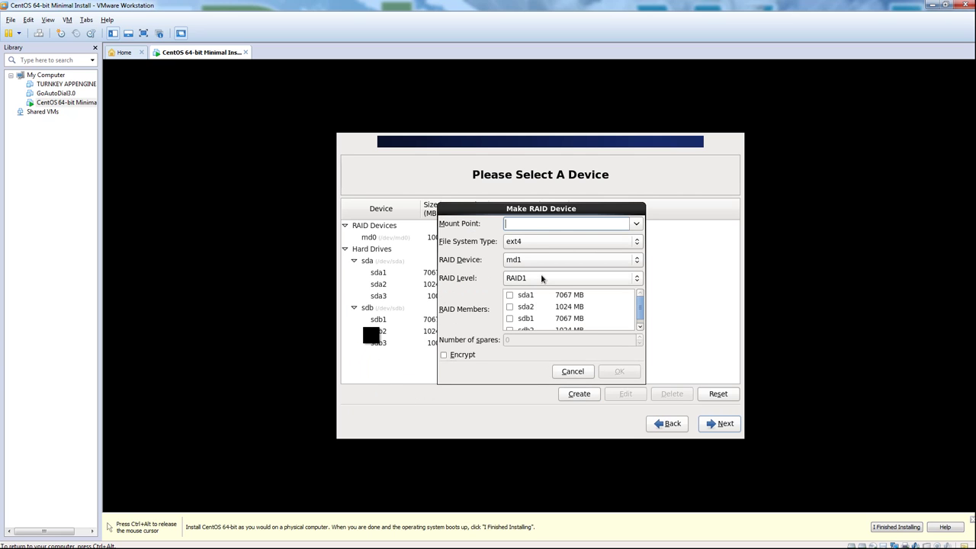
click(532, 308)
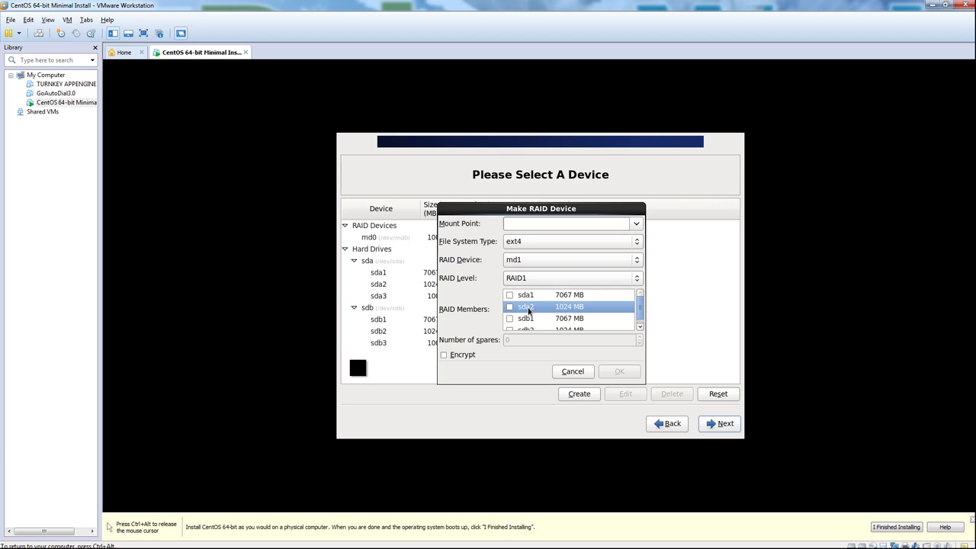
click(510, 307)
scroll(525, 314, down, 1)
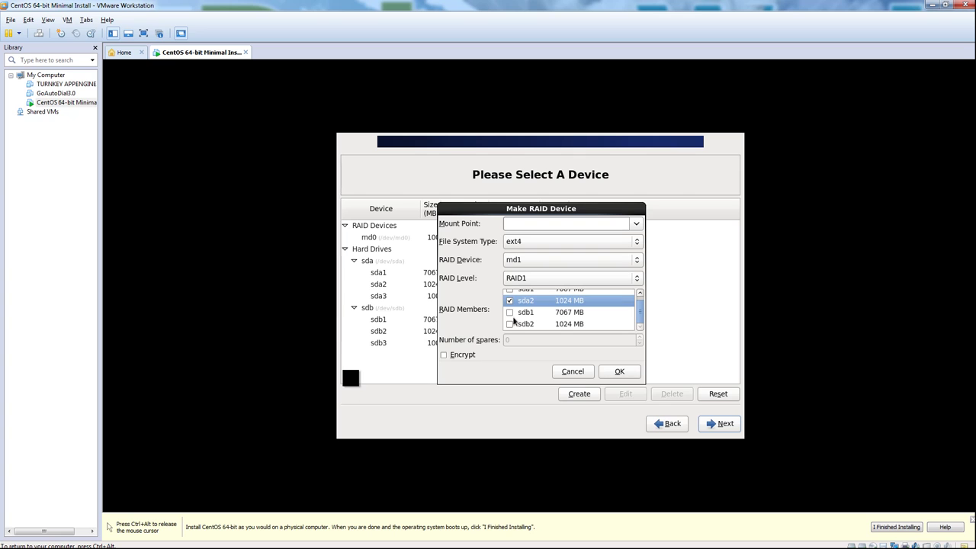
click(509, 325)
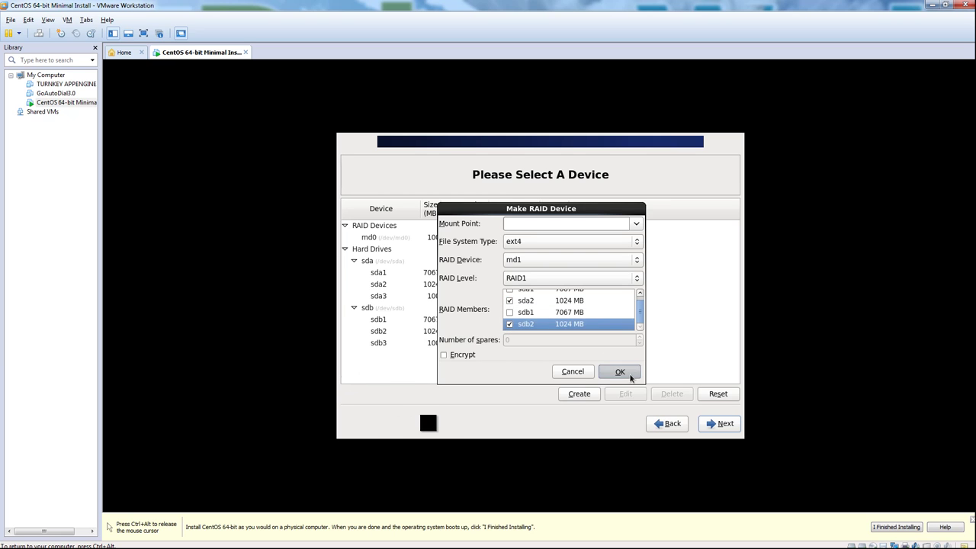
click(618, 372)
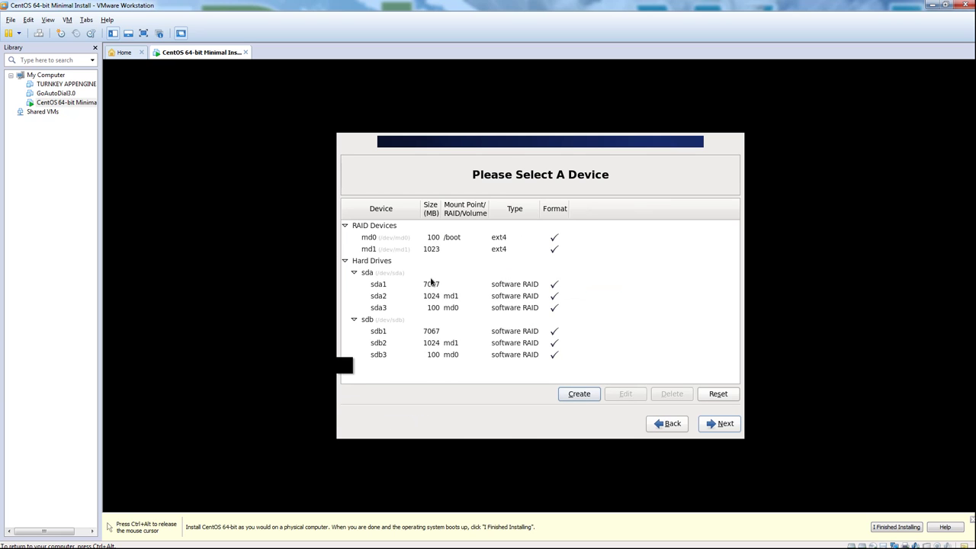
click(461, 251)
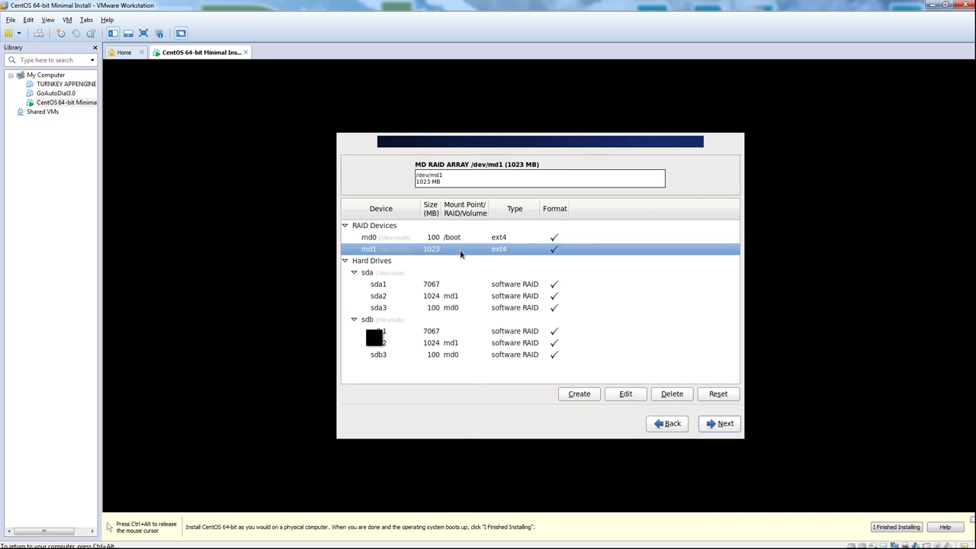
Step: Change md1's file system type to swap
click(632, 394)
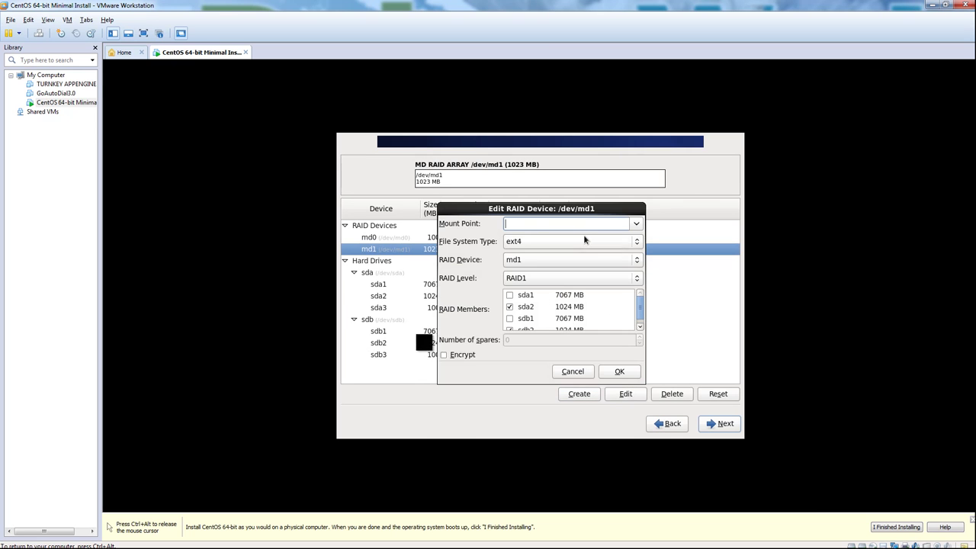
click(637, 226)
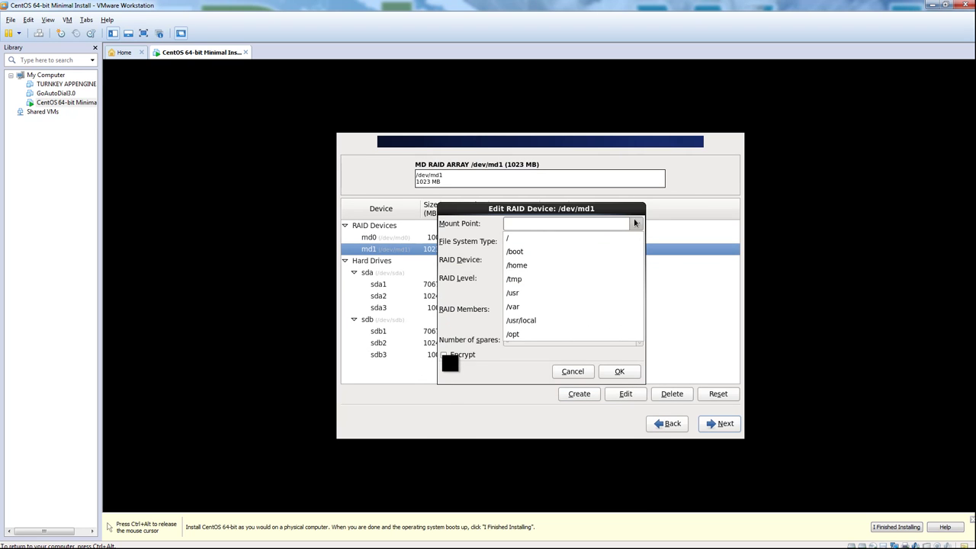
click(635, 223)
click(635, 241)
click(635, 241)
click(634, 241)
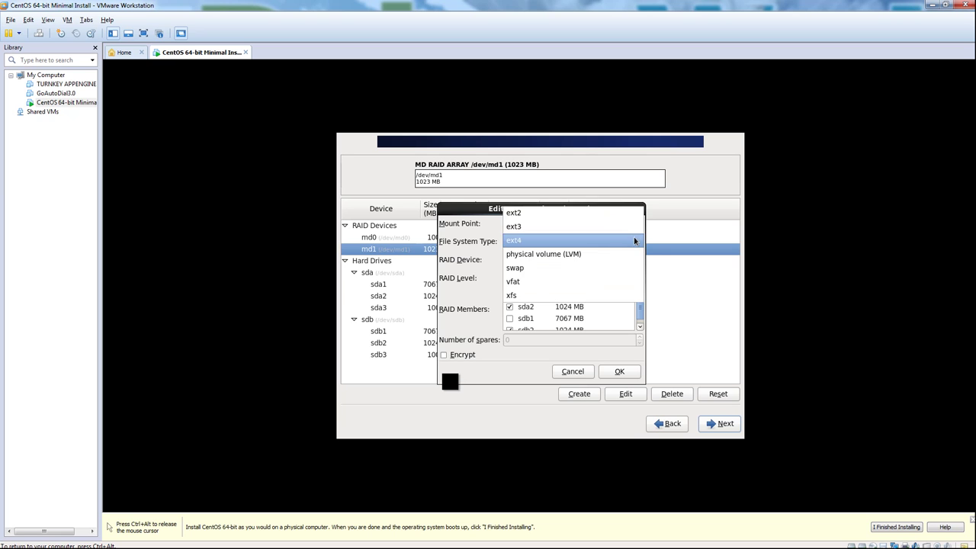
click(594, 269)
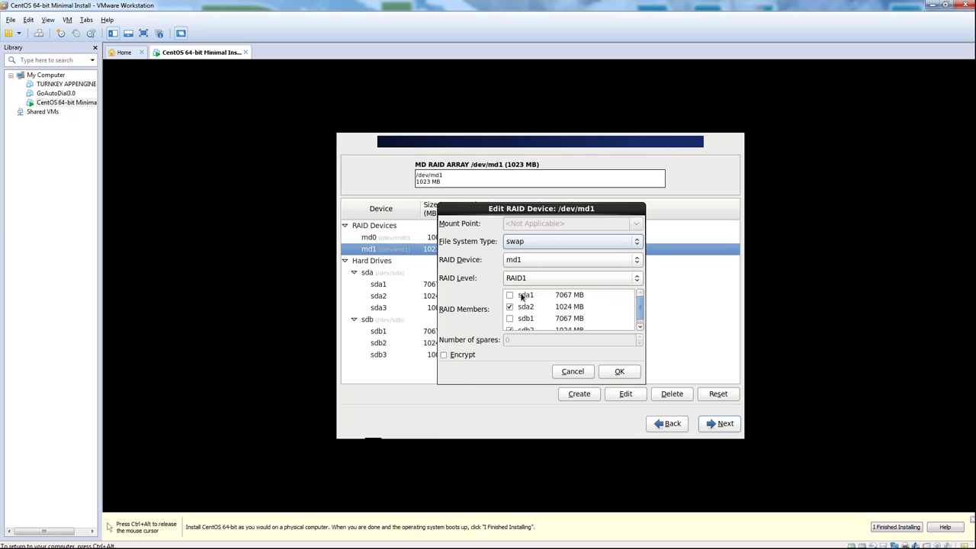
click(618, 372)
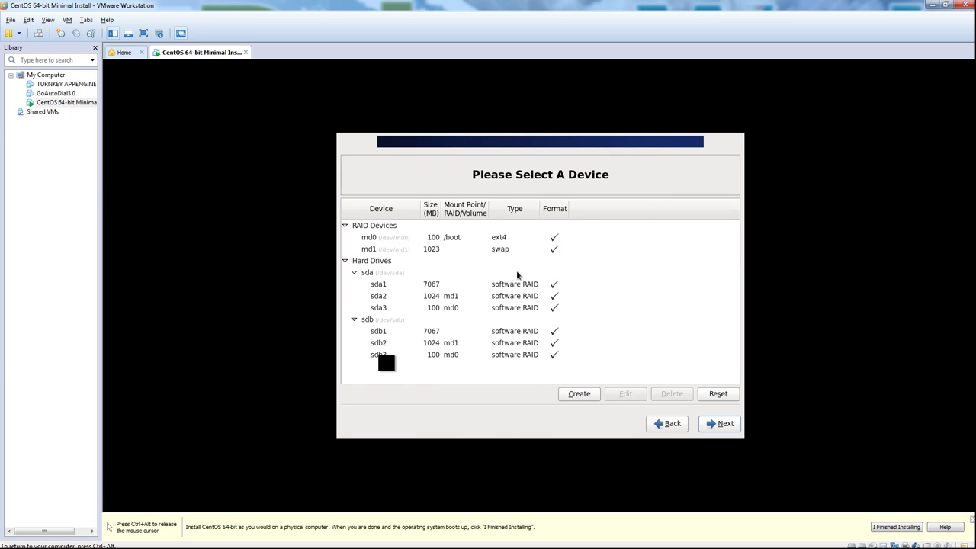
Step: Create RAID1 device md2 (7063 MB ext4) from sda1 and sdb1
click(577, 394)
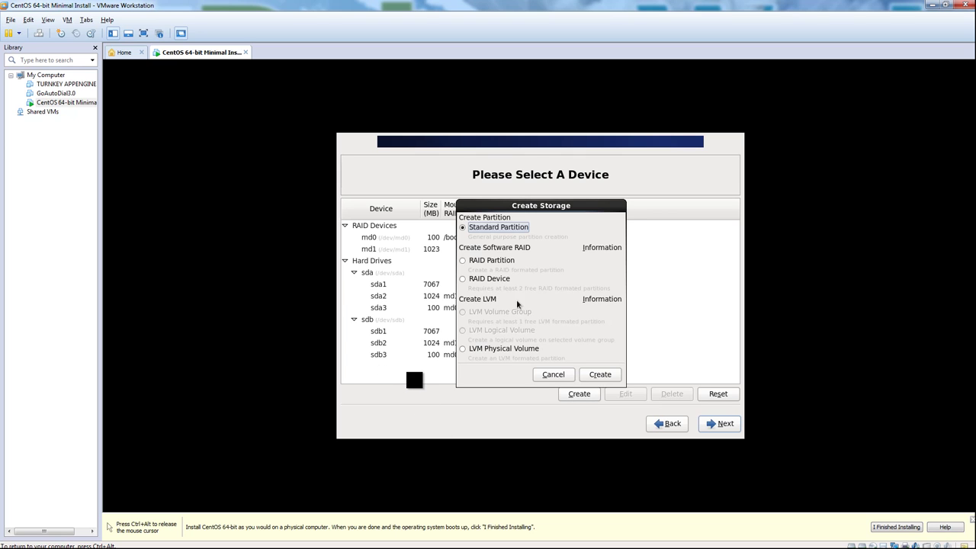
click(517, 349)
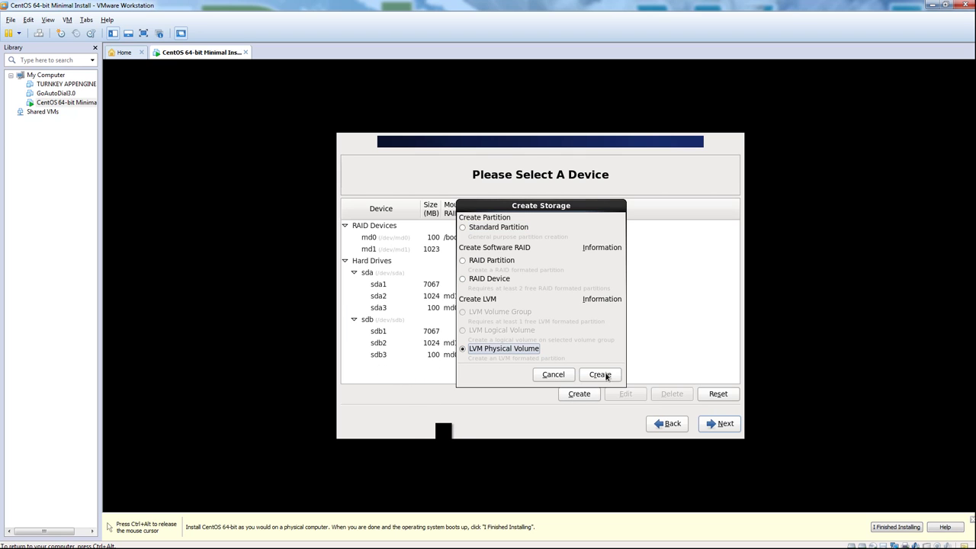
click(494, 280)
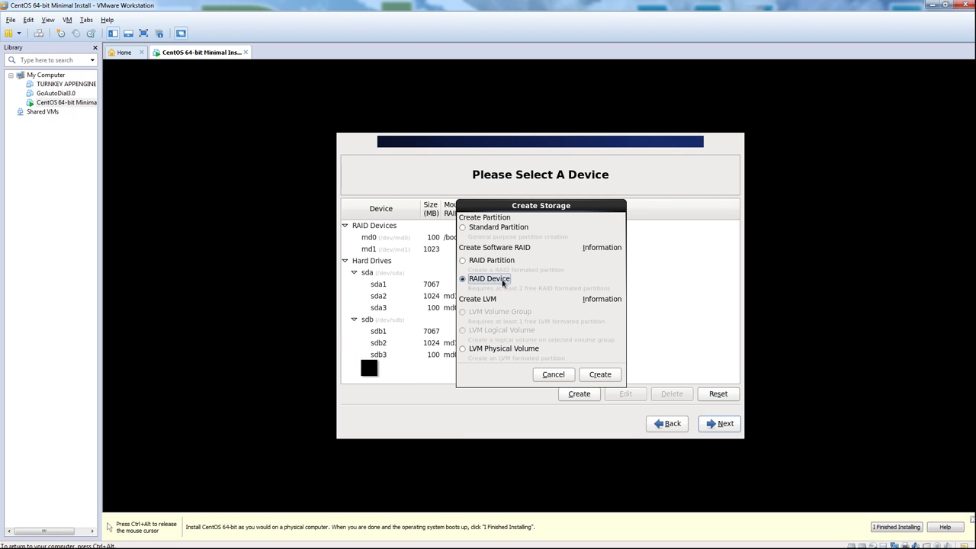
click(601, 374)
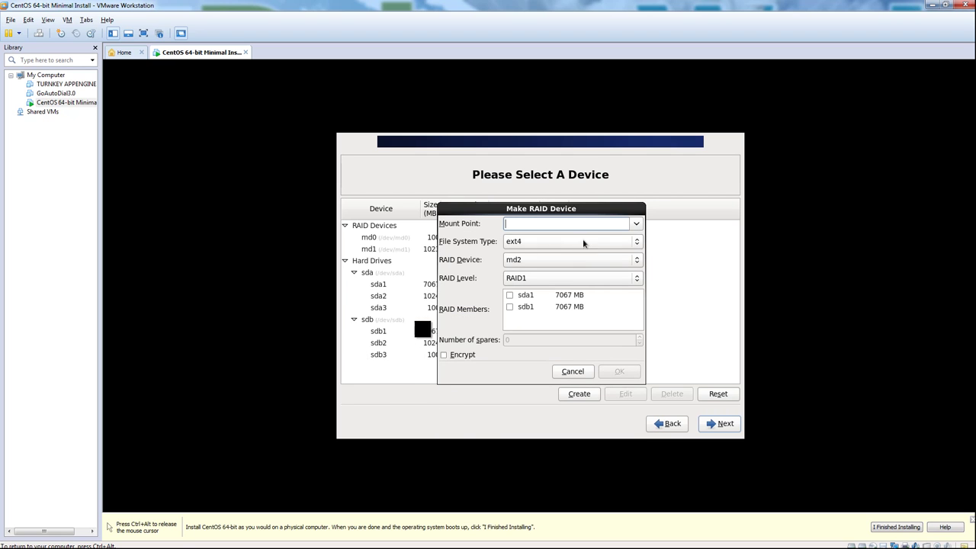
click(637, 225)
click(637, 224)
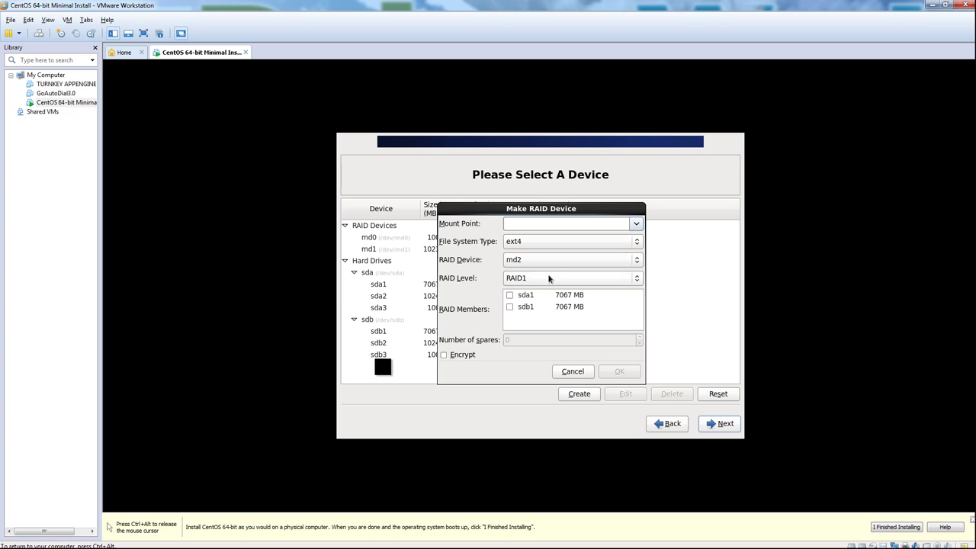
click(509, 296)
click(510, 307)
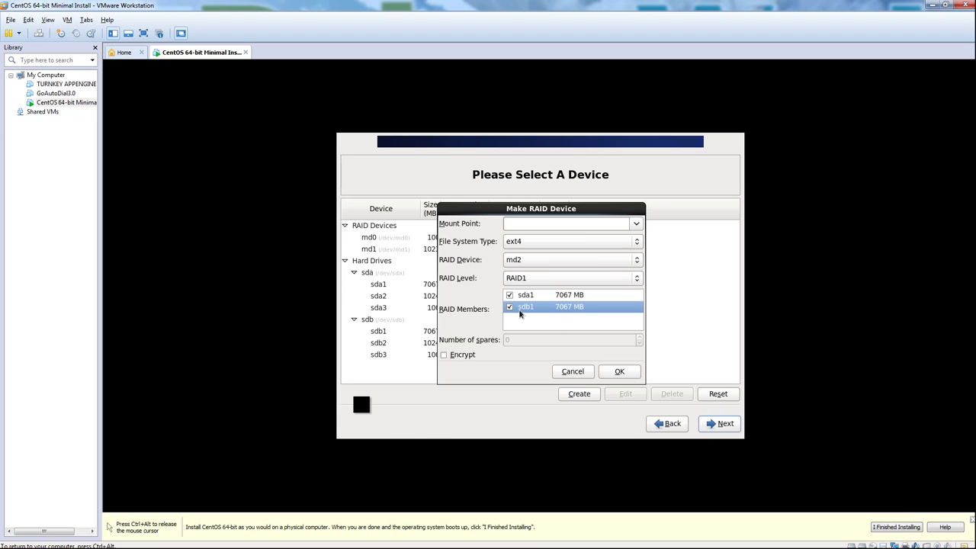
click(619, 371)
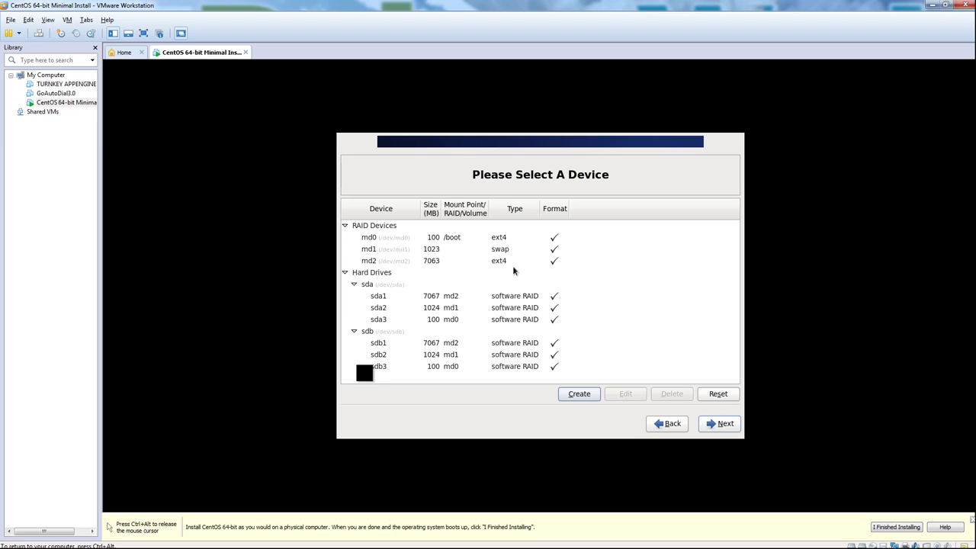
click(470, 262)
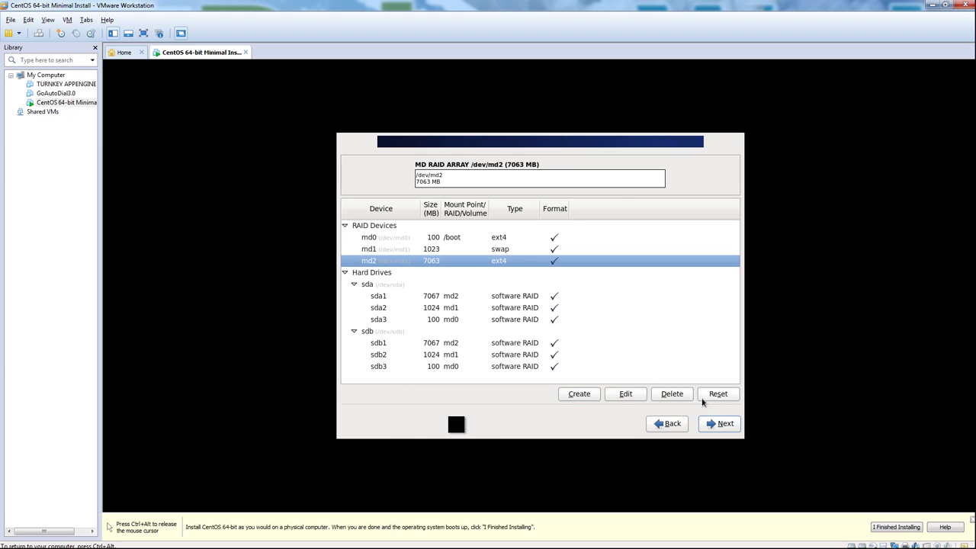
Step: Cancel a stray LVM physical volume, then mount md2 at / as the root file system
click(580, 394)
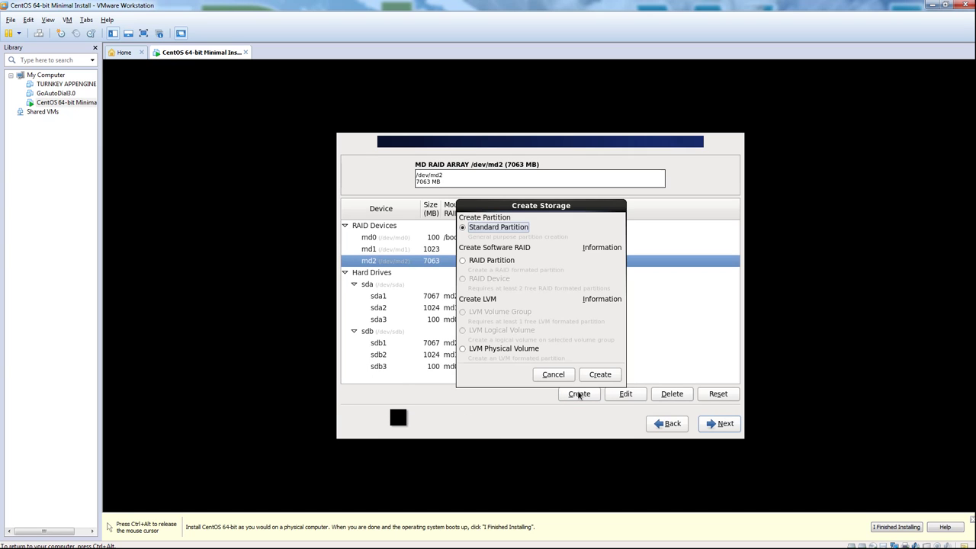
click(503, 348)
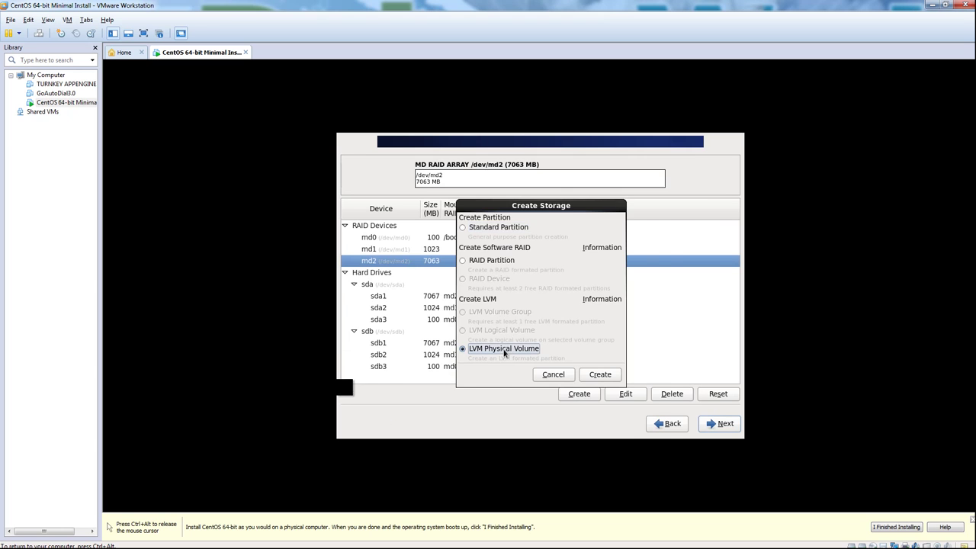
click(591, 374)
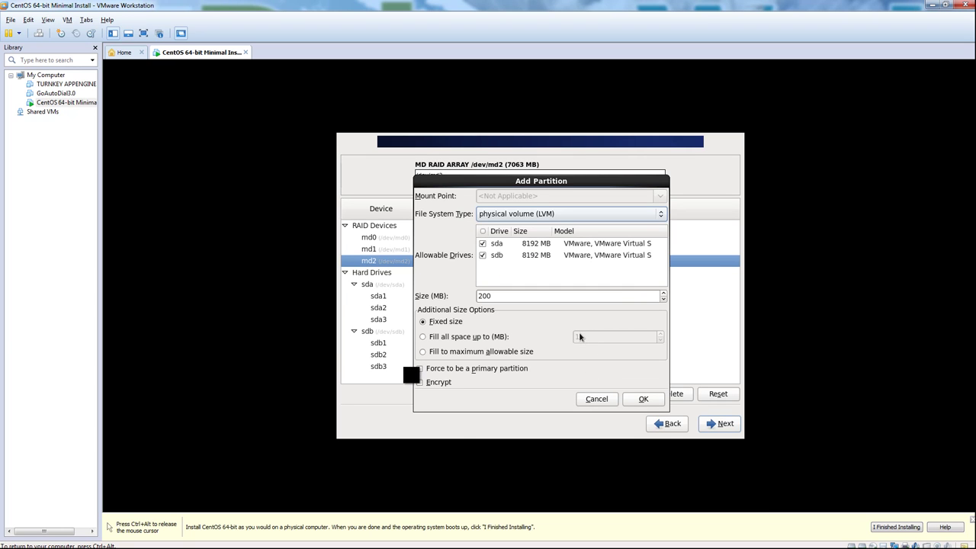
click(592, 399)
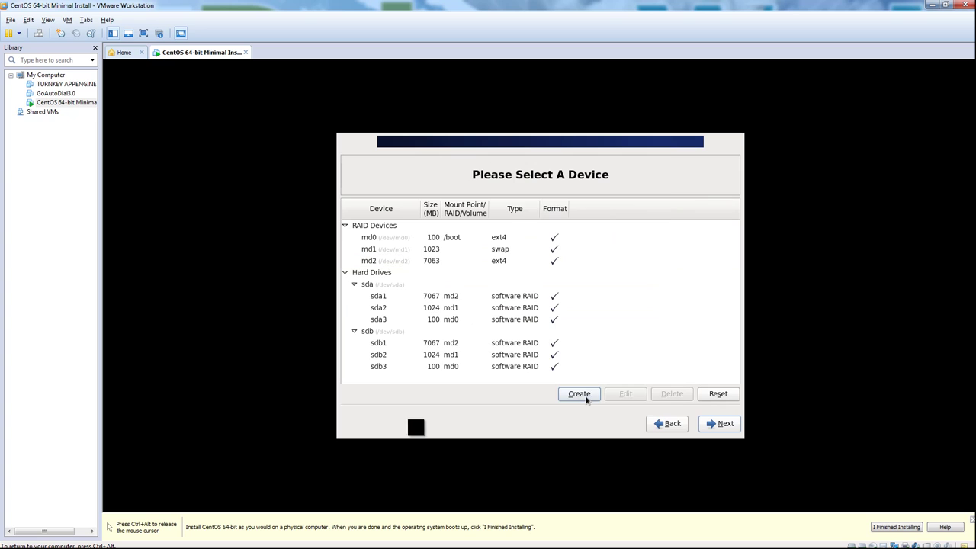
click(504, 263)
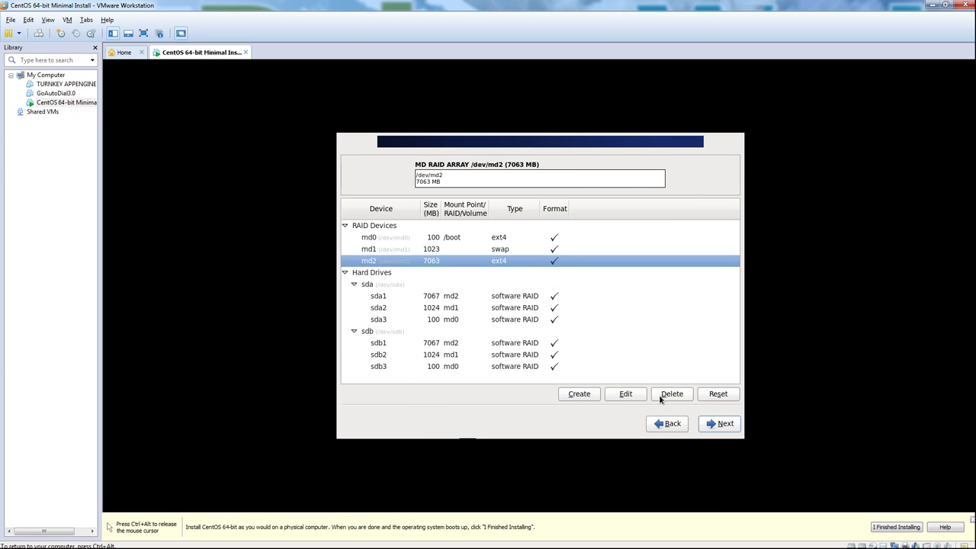
click(626, 395)
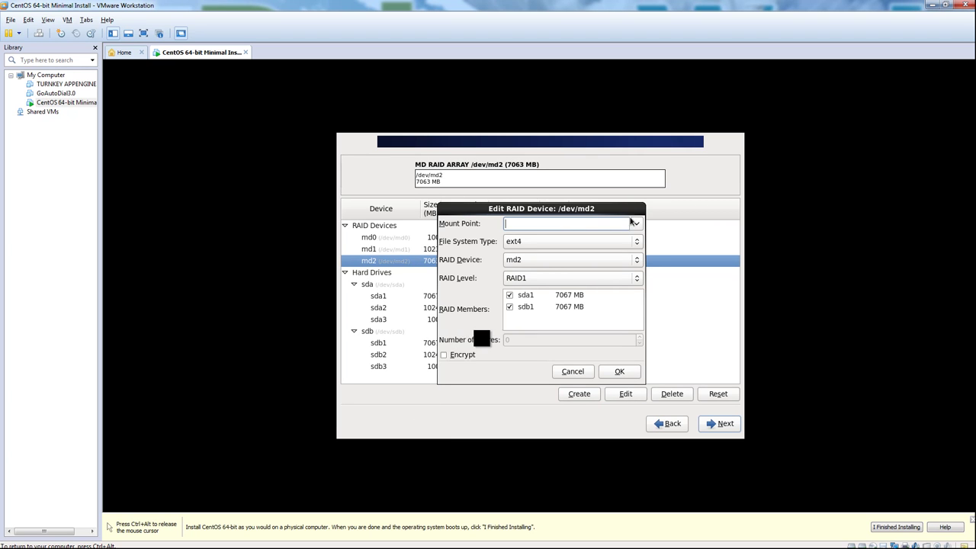
click(633, 224)
click(608, 242)
click(617, 373)
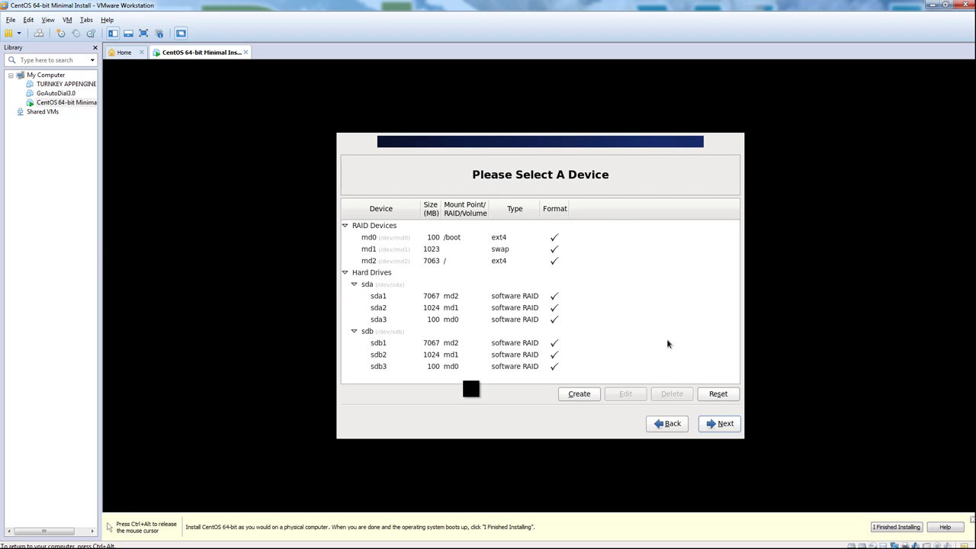
Step: Accept formatting sda and sdb and write the RAID partition layout to disk
click(725, 425)
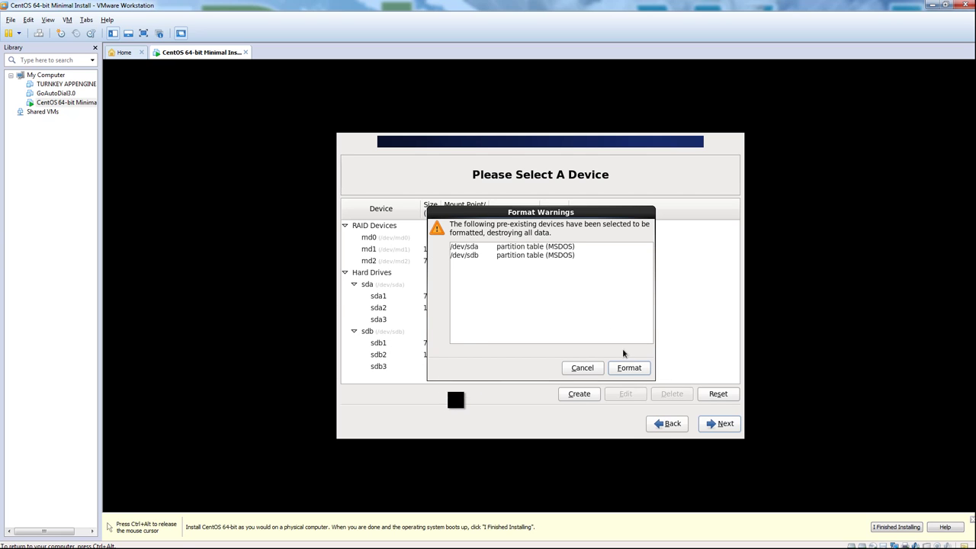
click(629, 368)
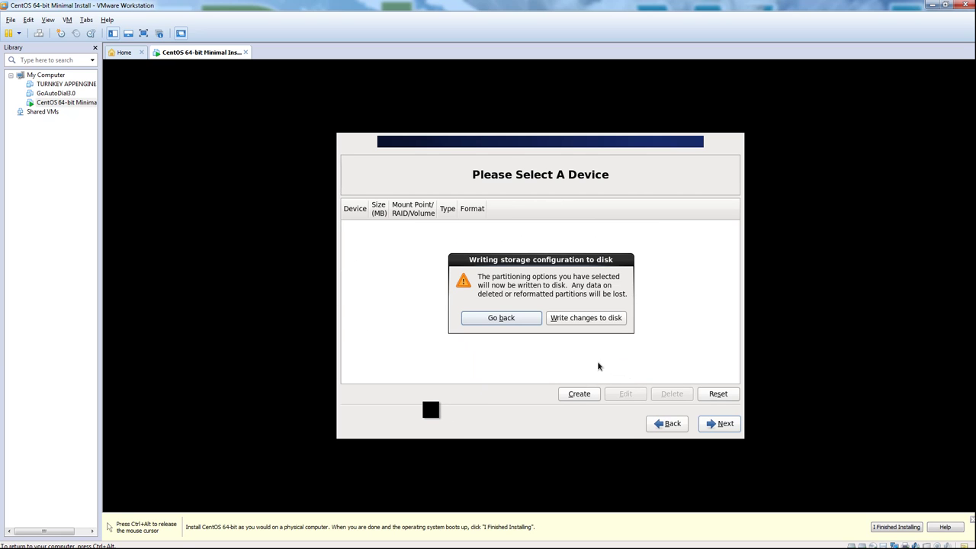
click(587, 319)
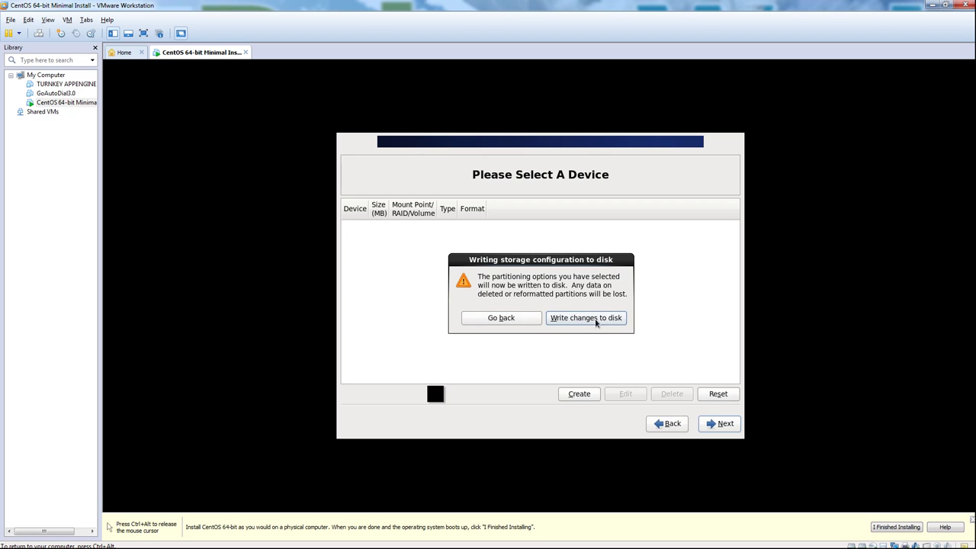
click(594, 320)
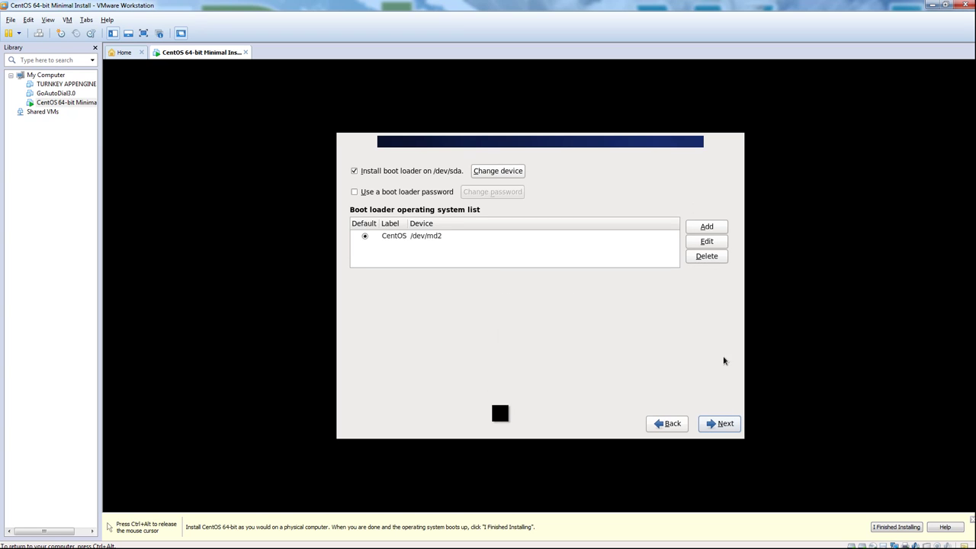
Step: Keep the boot loader on /dev/sda and start installing the 199 packages
click(721, 425)
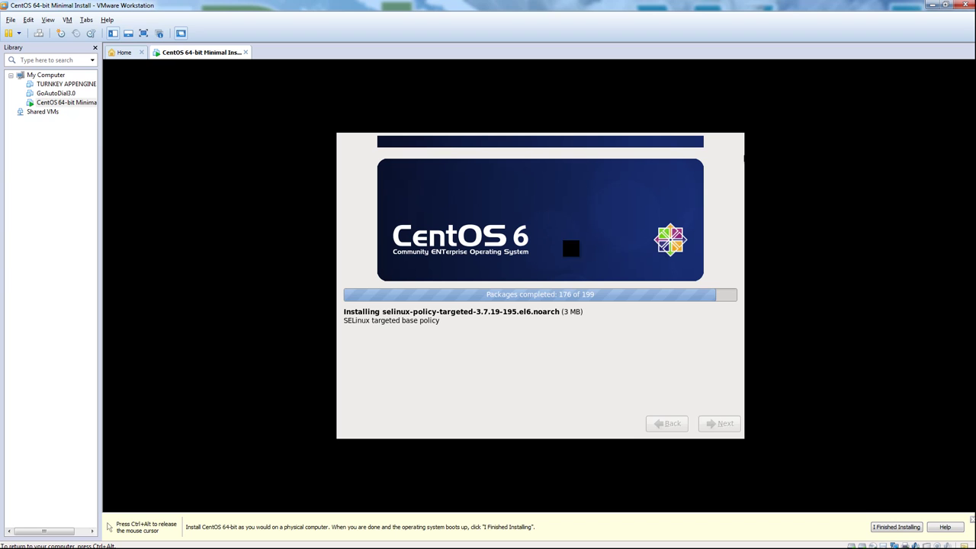
Step: Wait until all 199 packages and the bootloader finish installing
key(ctrl+alt)
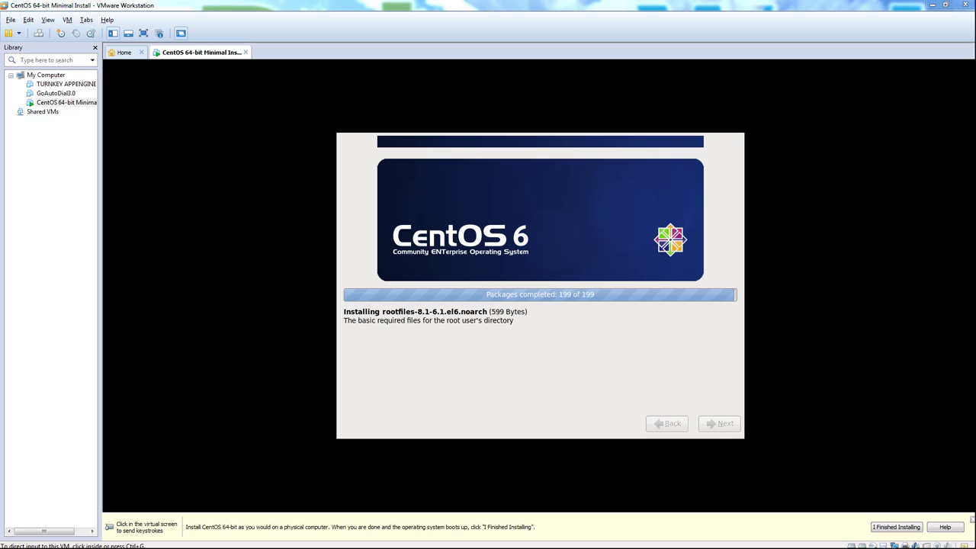
click(802, 244)
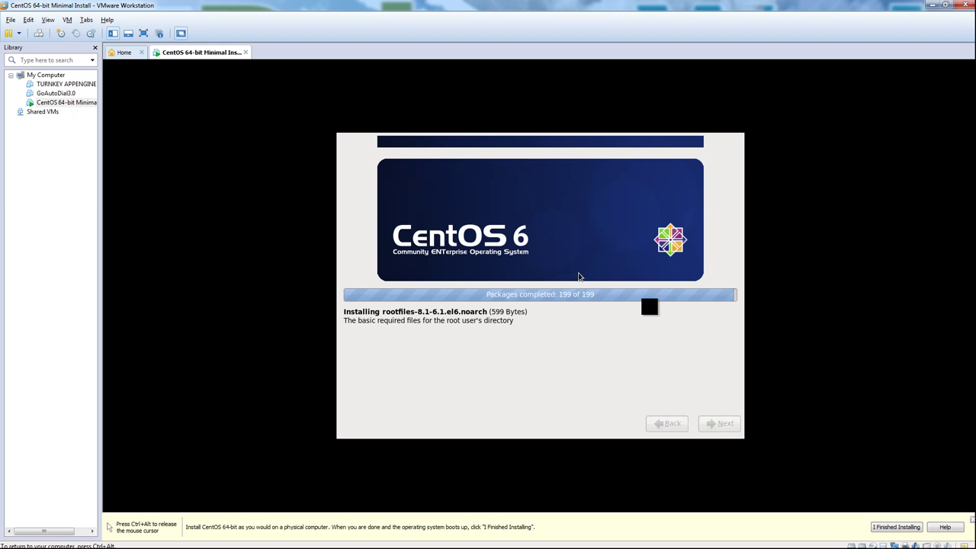
key(ctrl+alt)
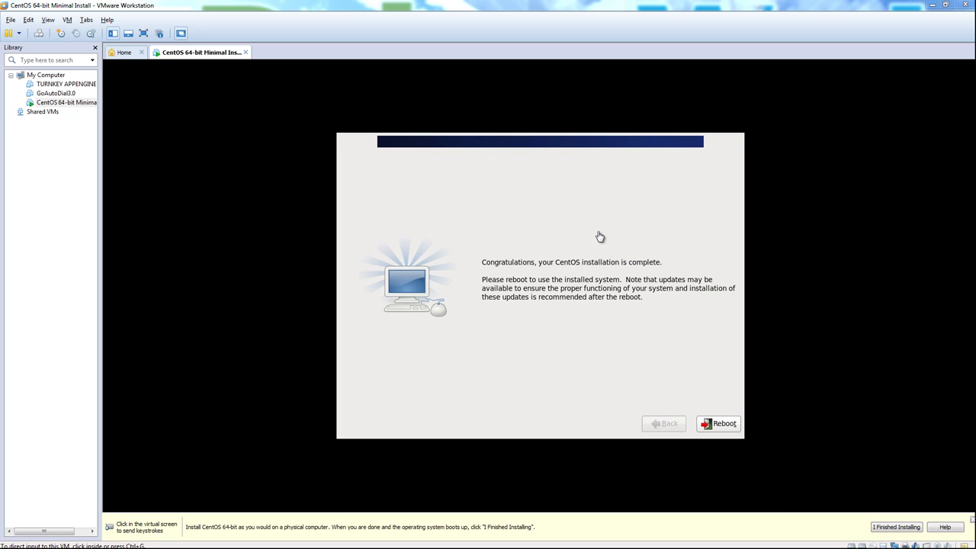
Step: Reboot from the installation-complete screen into the new CentOS 6.4 system
click(603, 226)
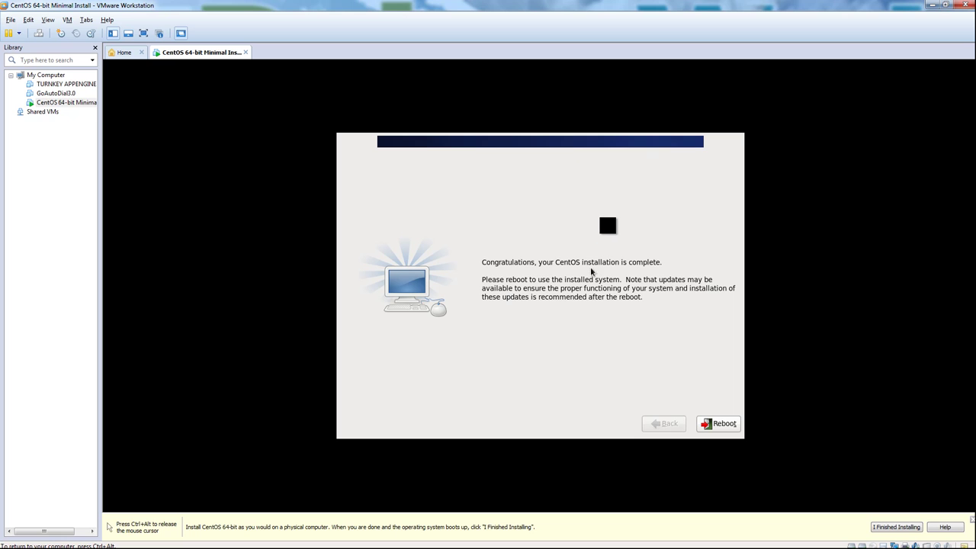
click(721, 424)
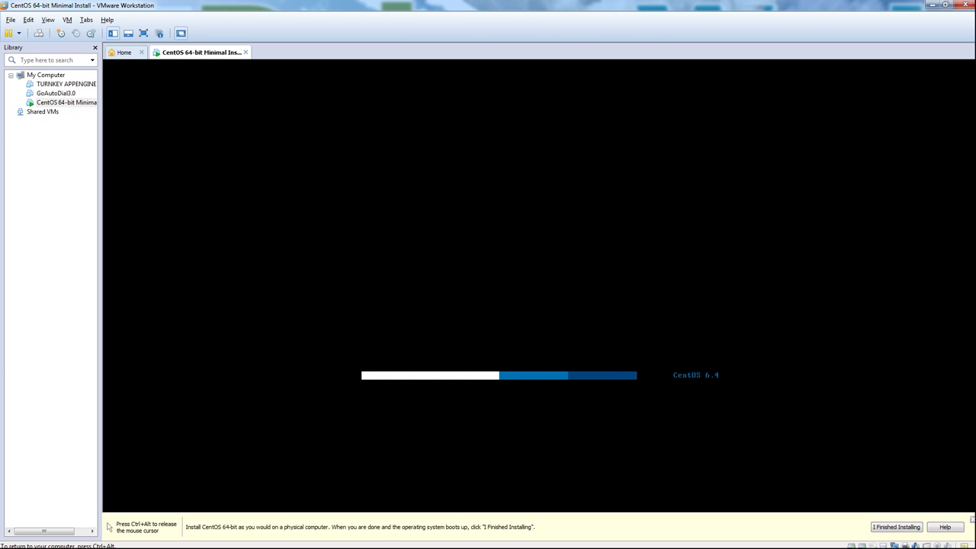
Step: Log in at the CentOS console as root
key(ctrl+alt)
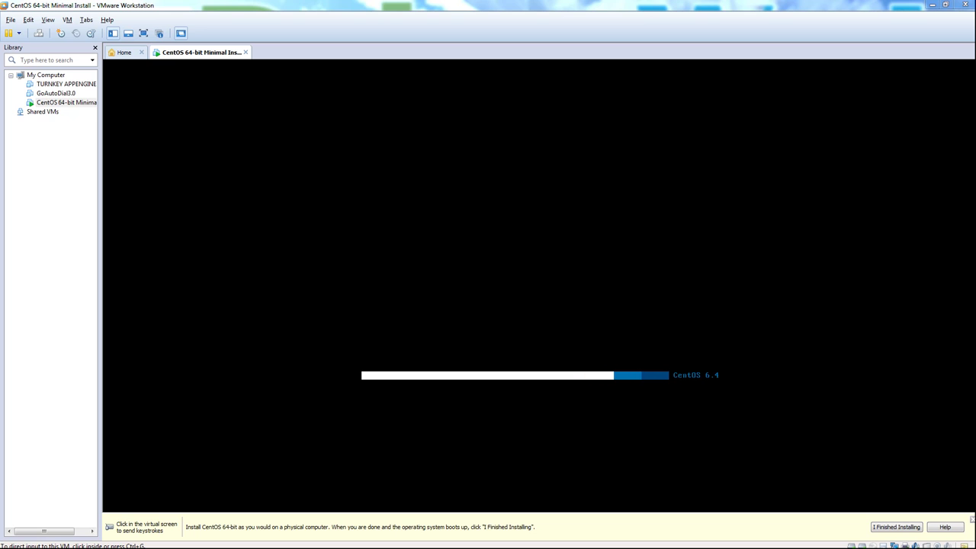
click(865, 256)
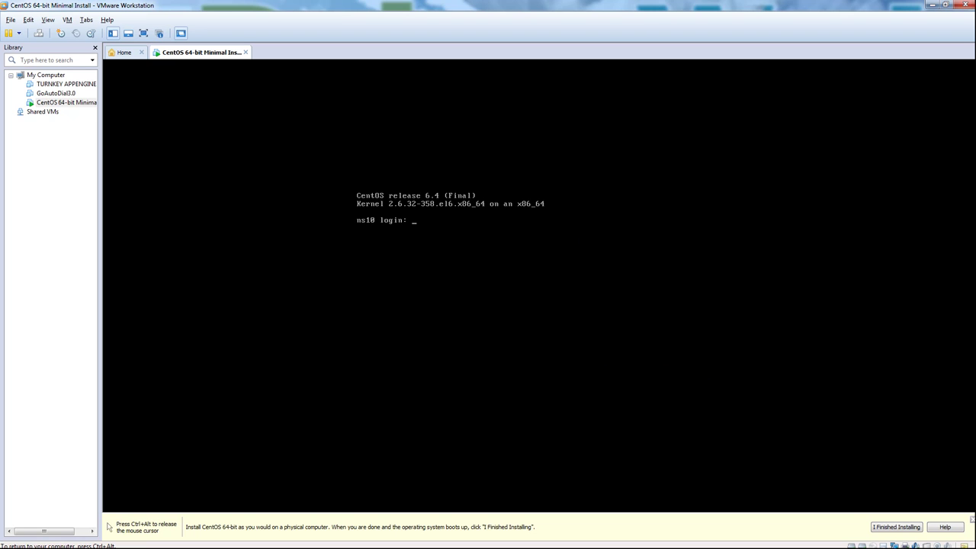
text(root)
key(Return)
key(Return)
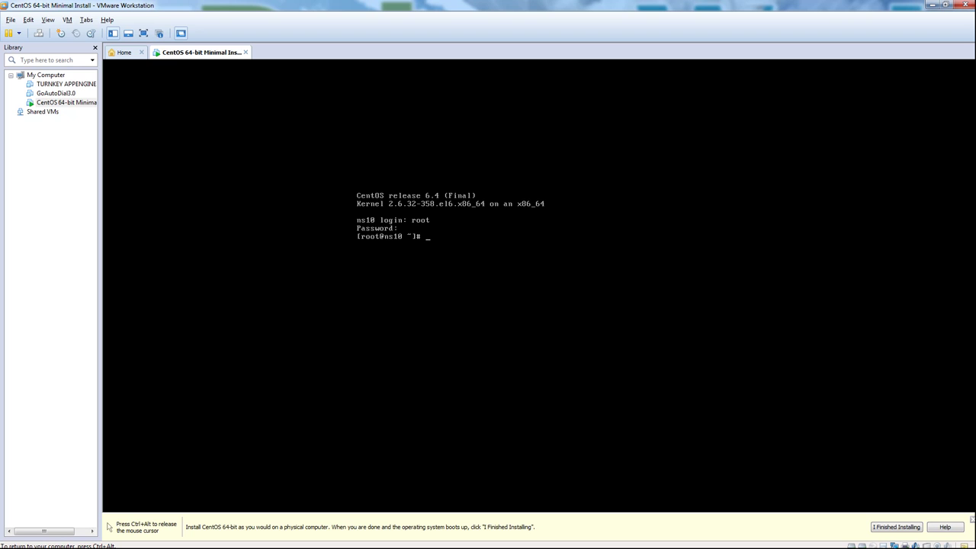
Step: Run ping google.com, which fails with unknown host
text(se)
key(BackSpace)
key(BackSpace)
text(yum)
key(BackSpace)
key(BackSpace)
key(BackSpace)
key(BackSpace)
text(ping google.com)
key(Return)
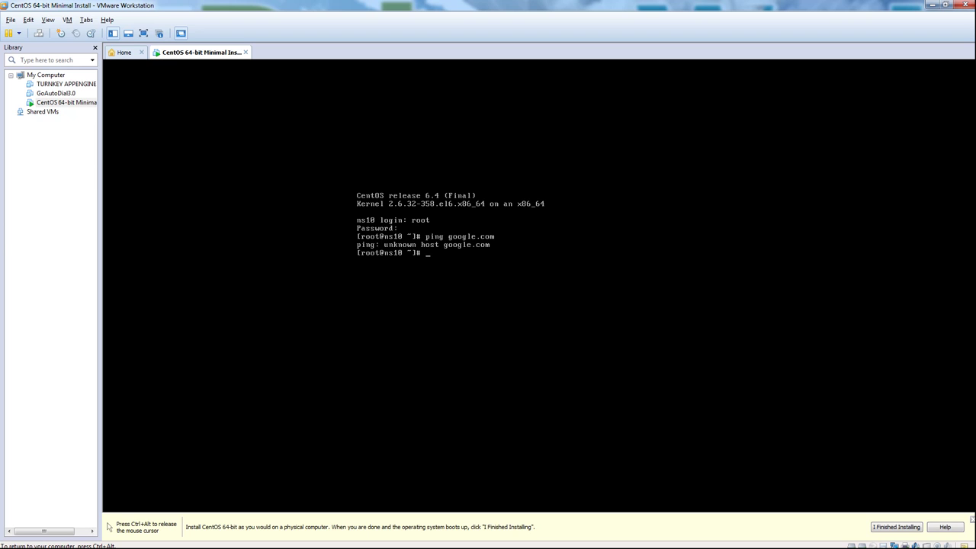
Step: Open /etc/sysconfig/network in vi
text(vi /etc/sycon)
key(BackSpace)
key(BackSpace)
key(BackSpace)
text(sconfig/network)
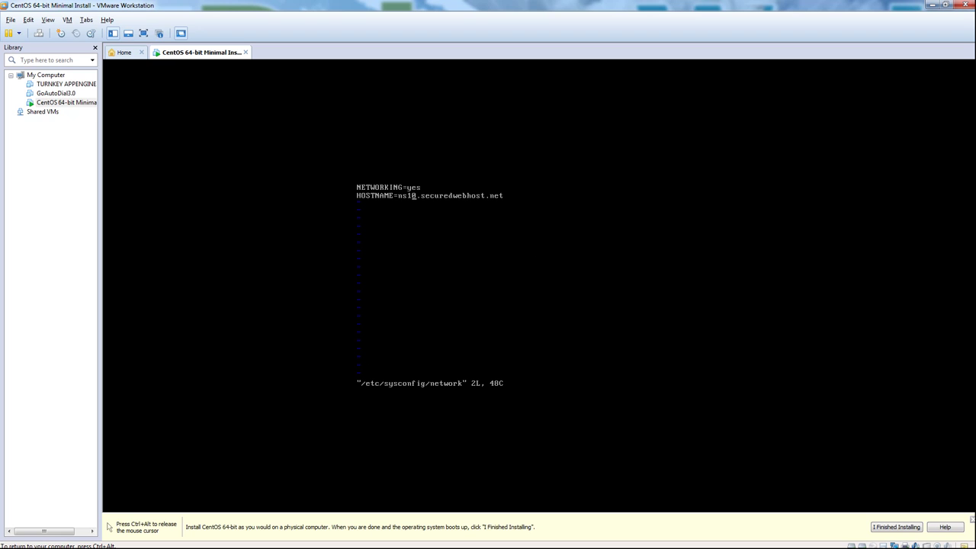
Step: Add GATEWAY=192.168.92.2 to /etc/sysconfig/network and save it with :wq
key(a)
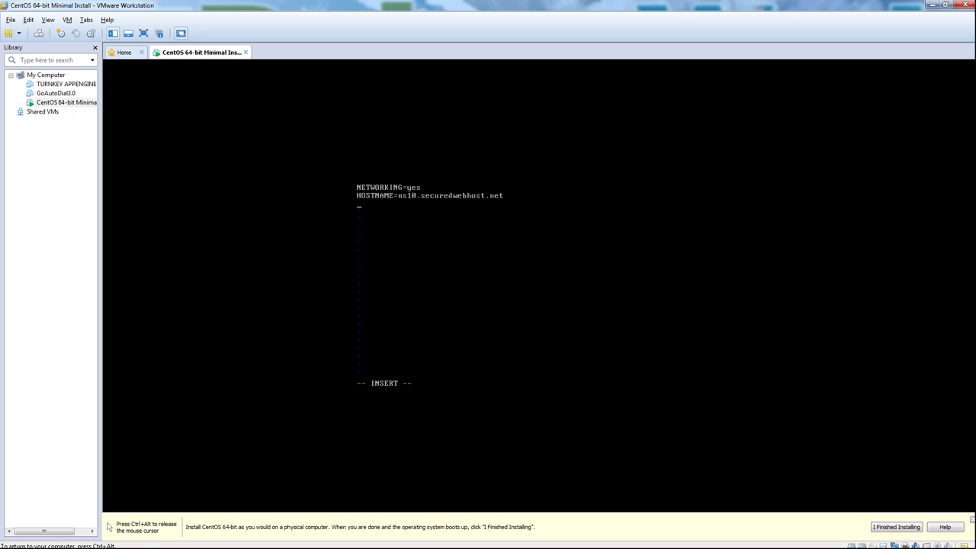
key(ctrl+alt)
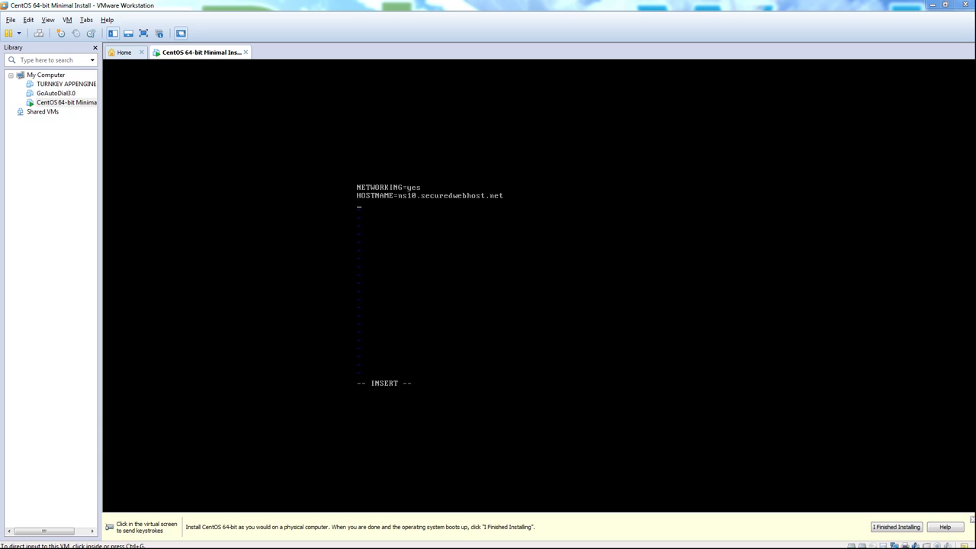
click(597, 256)
text(GATEWAU)
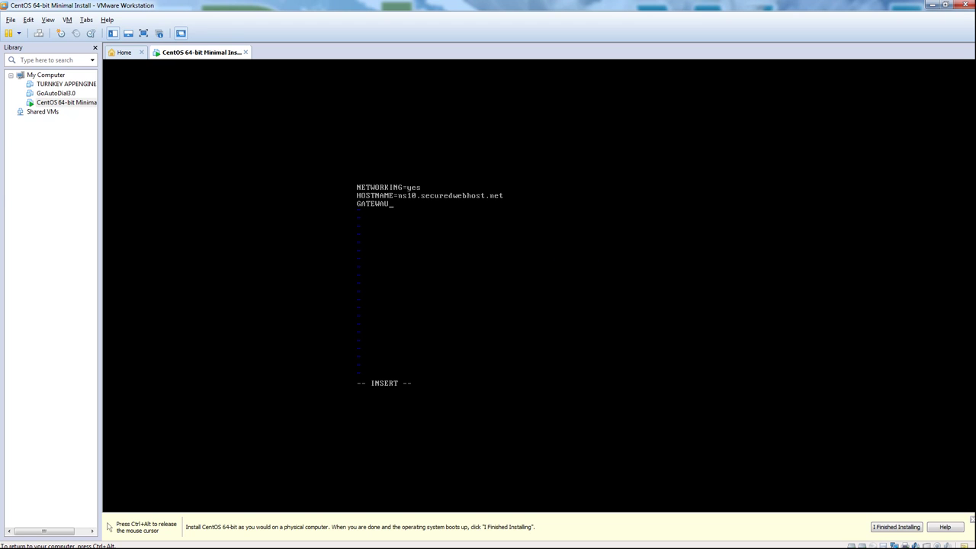
key(BackSpace)
text(Y=192.168.92.2)
key(Escape)
text(wq)
key(Return)
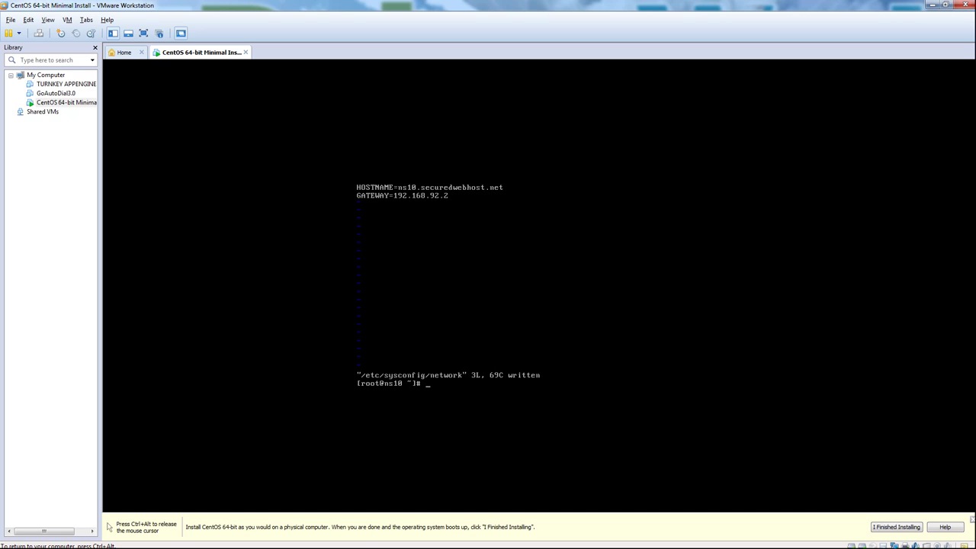
text(vi)
Step: Enter vi /etc/sysconfig/network-scripts/ifcfg-eth0 at the root prompt, Tab-completing the path
key(ctrl+alt)
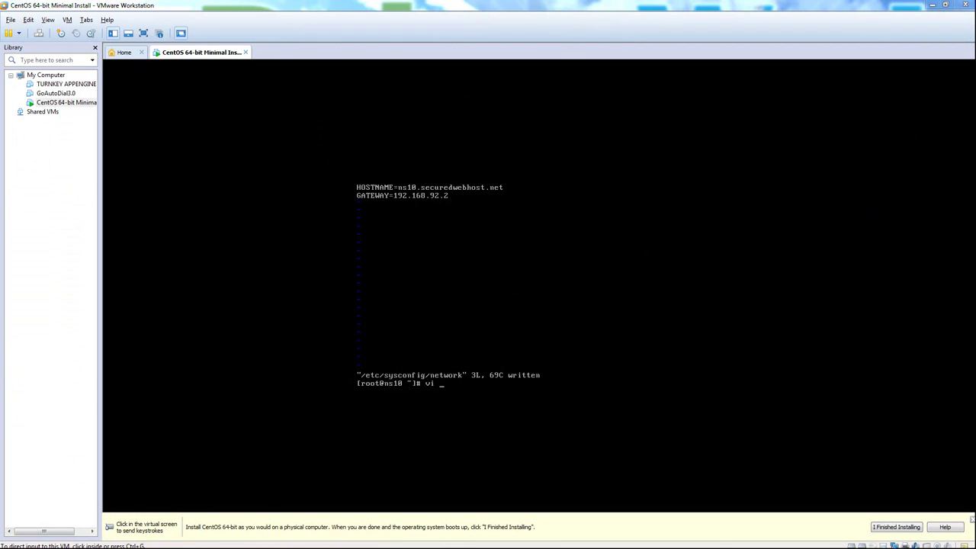
click(301, 280)
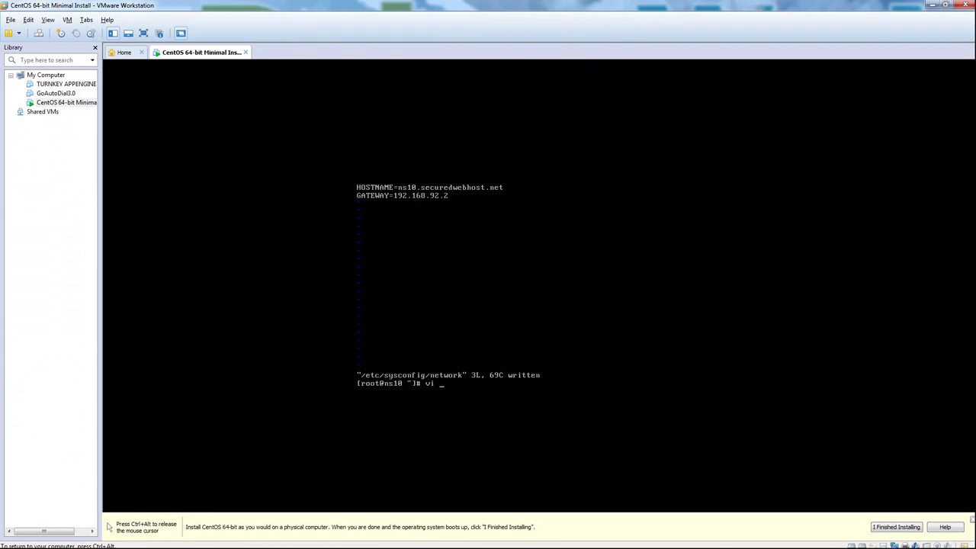
text(vi /etc/sysconfig/network-sc)
key(Tab)
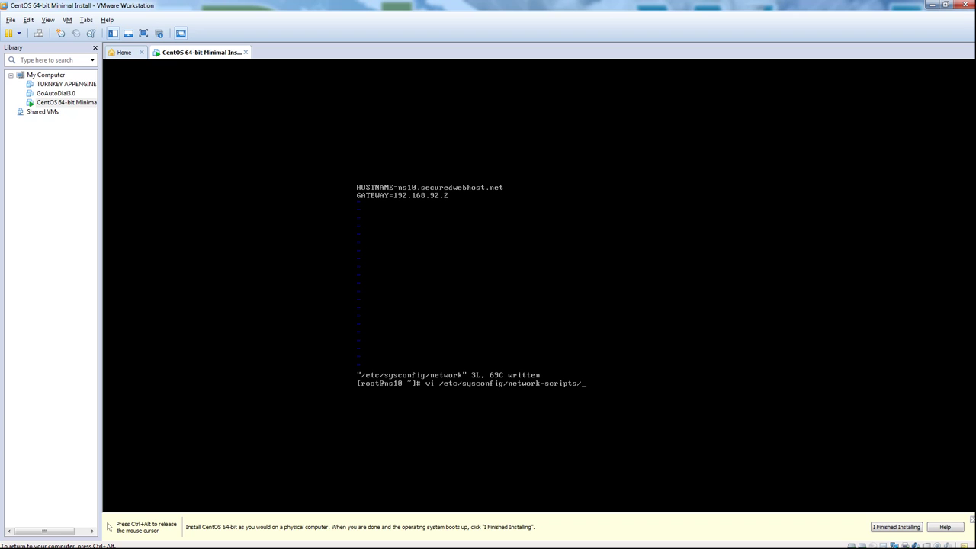
text(ifcfg-eth0)
Step: Open ifcfg-eth0 and change ONBOOT to yes and BOOTPROTO to static
key(Return)
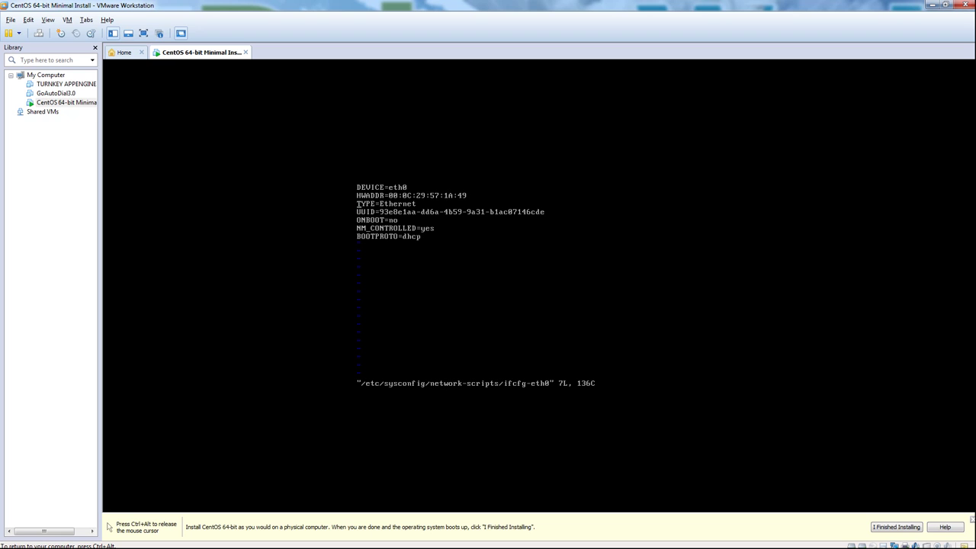
key(x)
key(x)
text(ayes)
key(Escape)
key(Right)
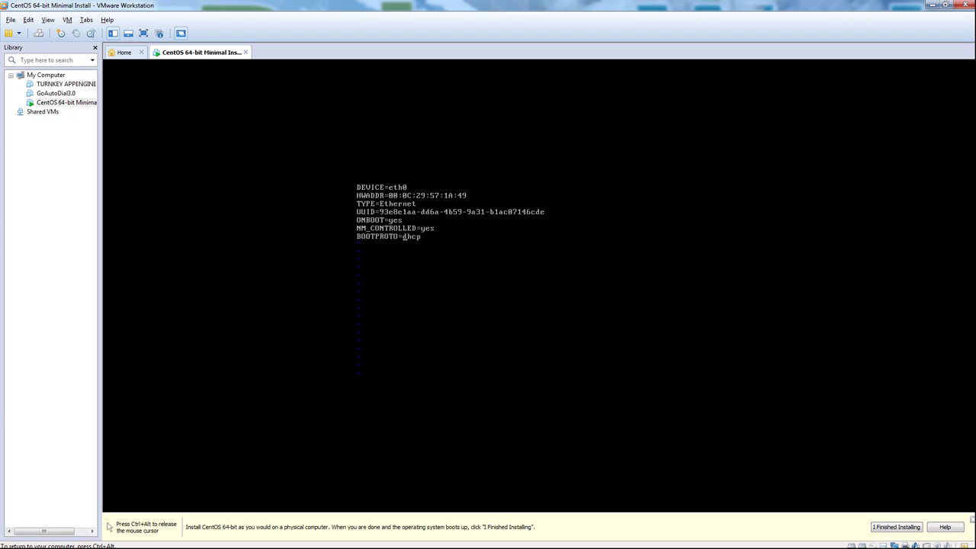
key(x)
key(x)
key(x)
key(x)
text(astatic)
text(IPADDR)
Step: Add NETMASK=255.255.255.0 and IPADDR=192.168.92.128, then save with :wq
text(NETMASK=)
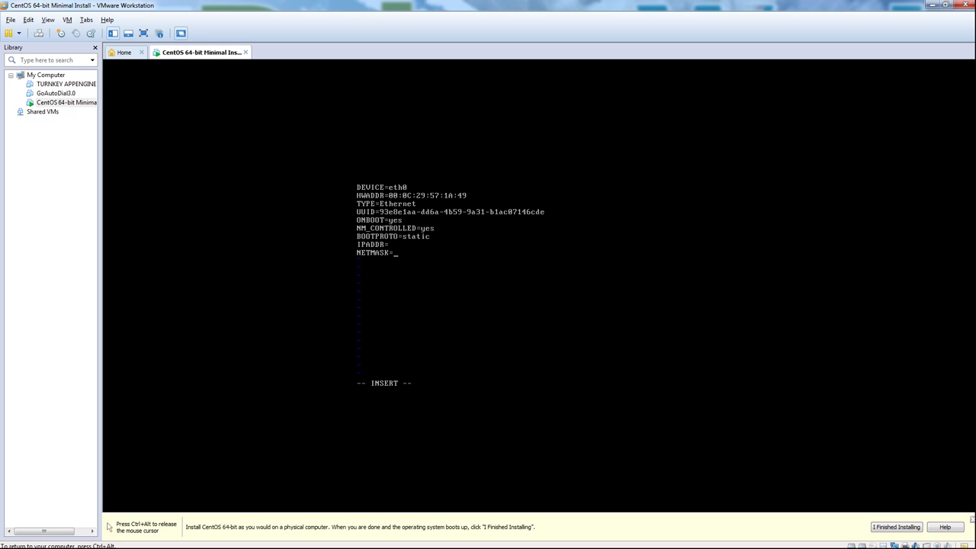
text(255.255.255.0)
key(ctrl+alt)
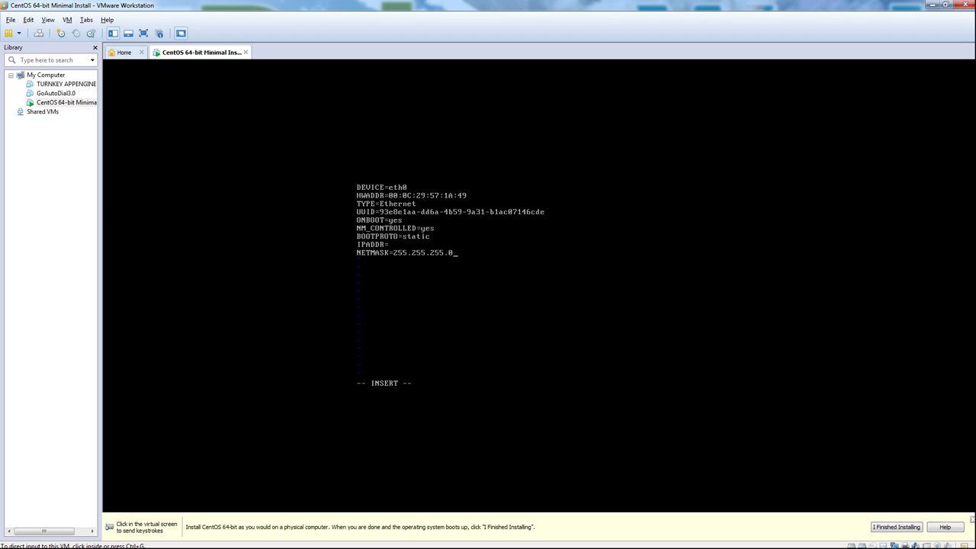
click(445, 278)
key(Escape)
key(Up)
text(a)
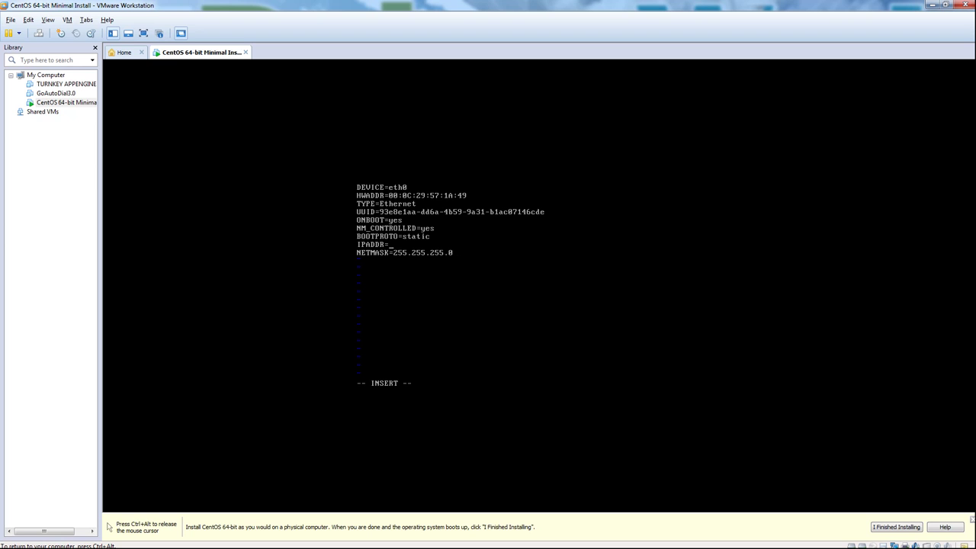
text(192.168.92.128)
key(Escape)
text(:wq)
key(Return)
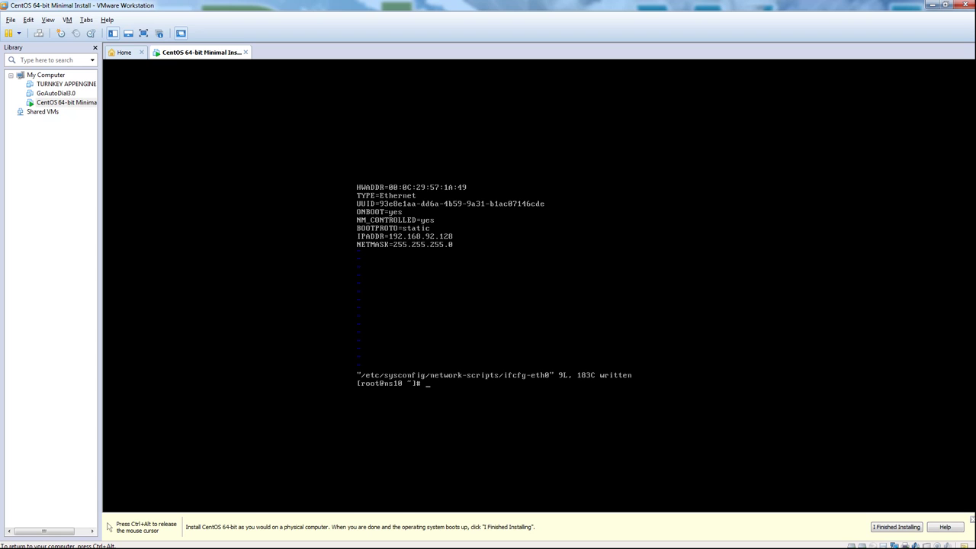
Step: Open /etc/resolv.conf in vi and add nameserver 8.8.8.8
text(vi /etc/)
text(ros)
key(Tab)
key(Return)
key(i)
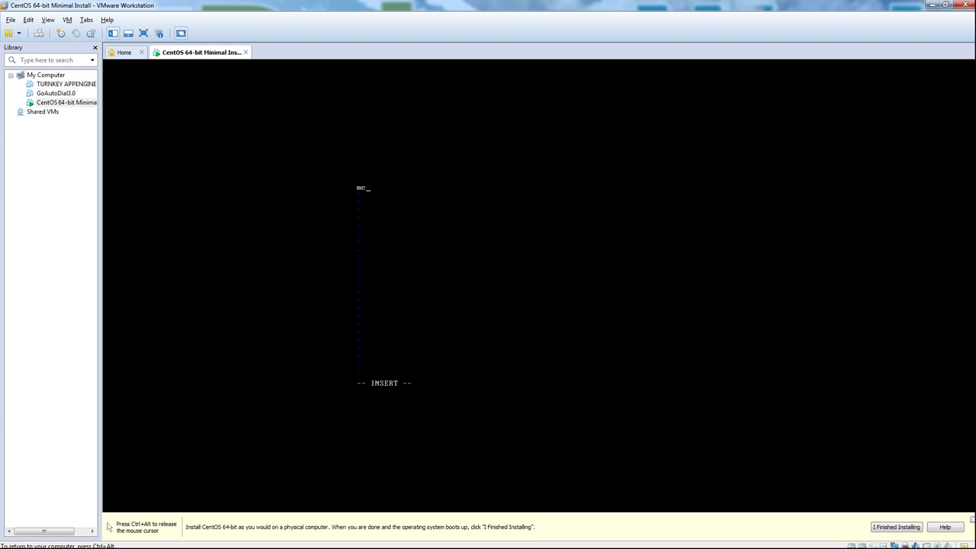
text(nameserver 8.8.8.8)
key(Return)
Step: Add nameserver 8.8.4.4 as a second line and save with :wq
text(nameserver 8.87.)
key(BackSpace)
text(.3.)
key(BackSpace)
text(4.4)
key(Escape)
text(:wq)
key(Return)
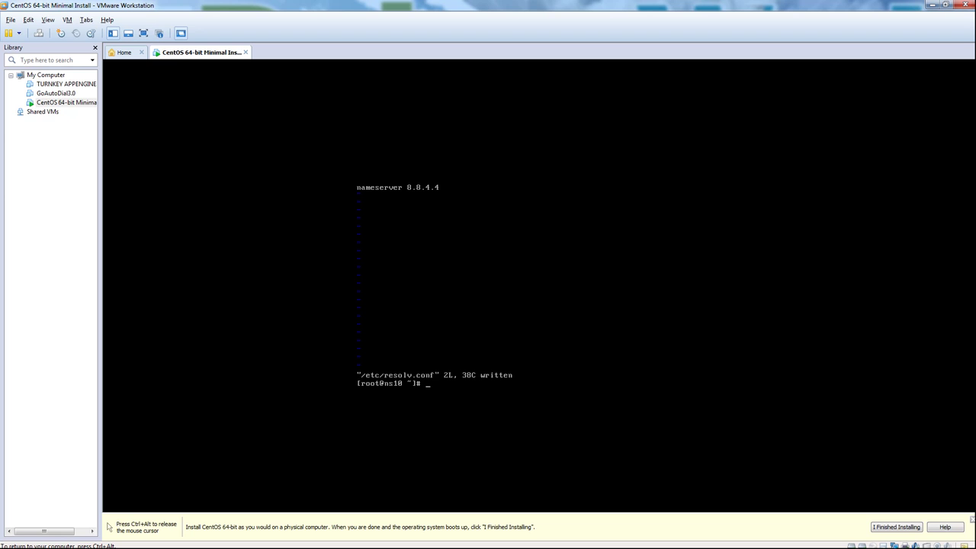
key(ctrl+alt)
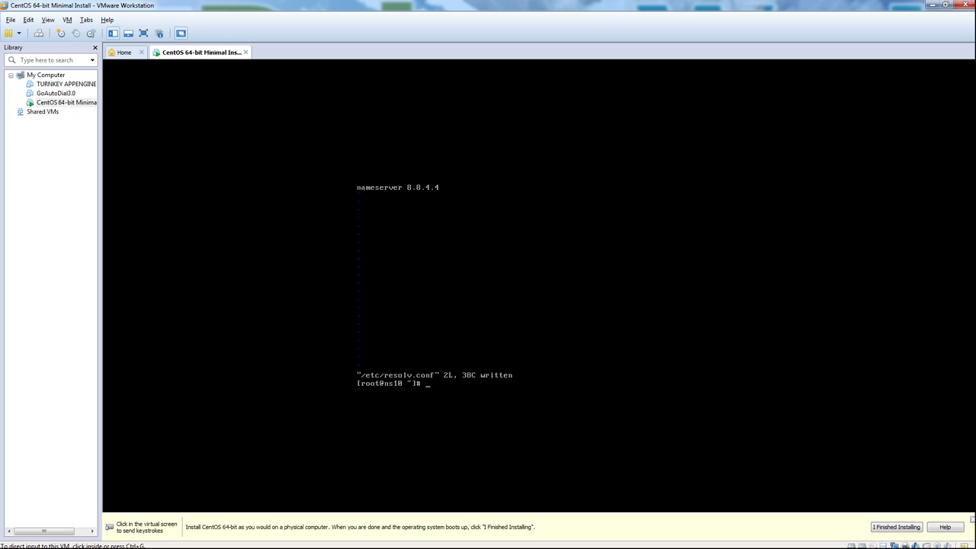
Step: Clear the console and run service network restart, with eth0 and loopback coming up OK
key(ctrl+l)
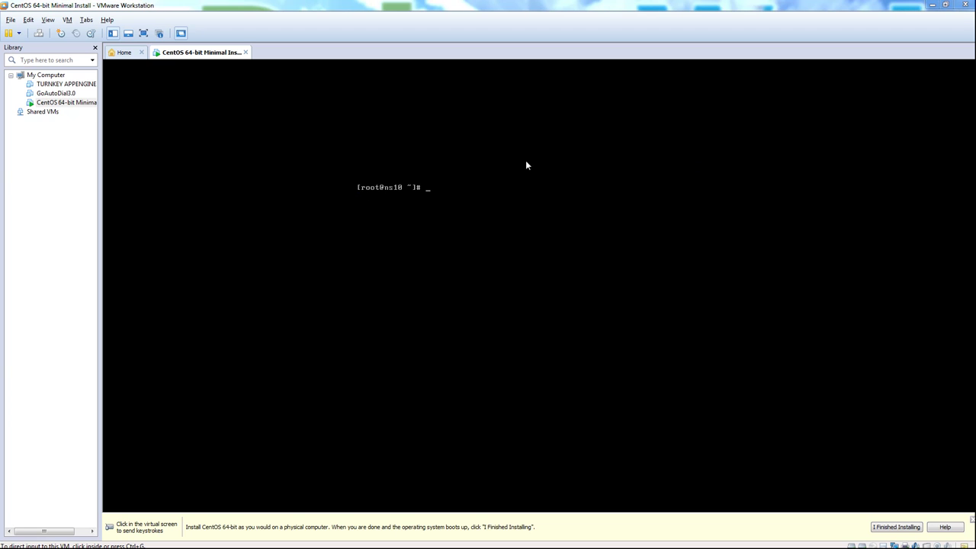
click(260, 197)
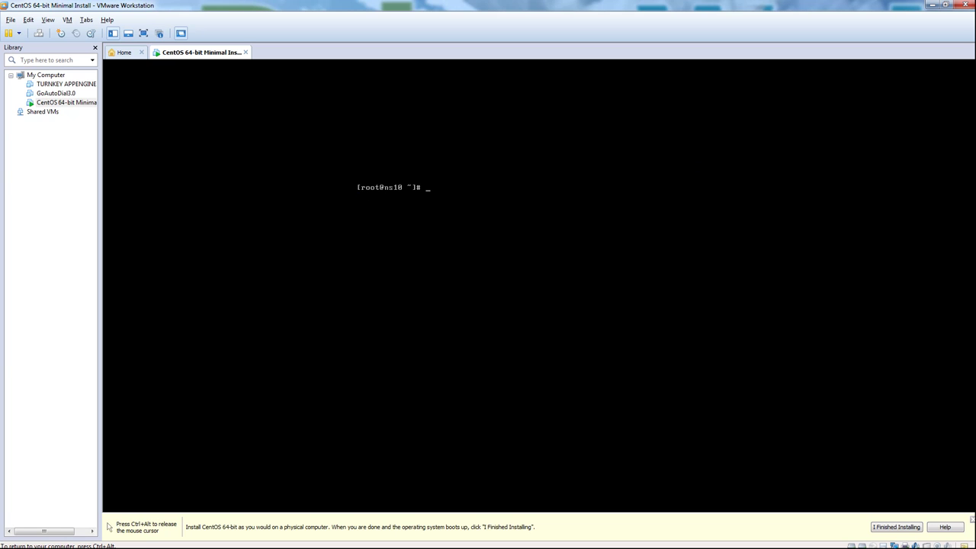
text(network)
key(BackSpace)
key(BackSpace)
key(BackSpace)
key(BackSpace)
key(BackSpace)
key(BackSpace)
key(BackSpace)
text(service network)
key(BackSpace)
key(BackSpace)
key(BackSpace)
key(BackSpace)
text(work start)
key(BackSpace)
key(BackSpace)
key(BackSpace)
key(BackSpace)
key(BackSpace)
text(restart)
key(Return)
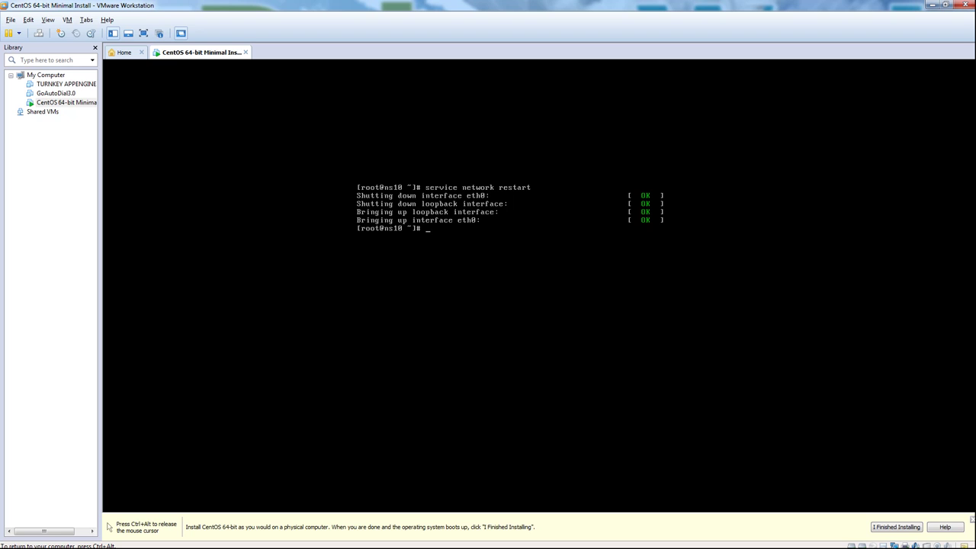
Step: Ping google.com and stop it after 50 packets return with 0% packet loss
text(ping go)
key(BackSpace)
key(BackSpace)
text(google.com)
key(Return)
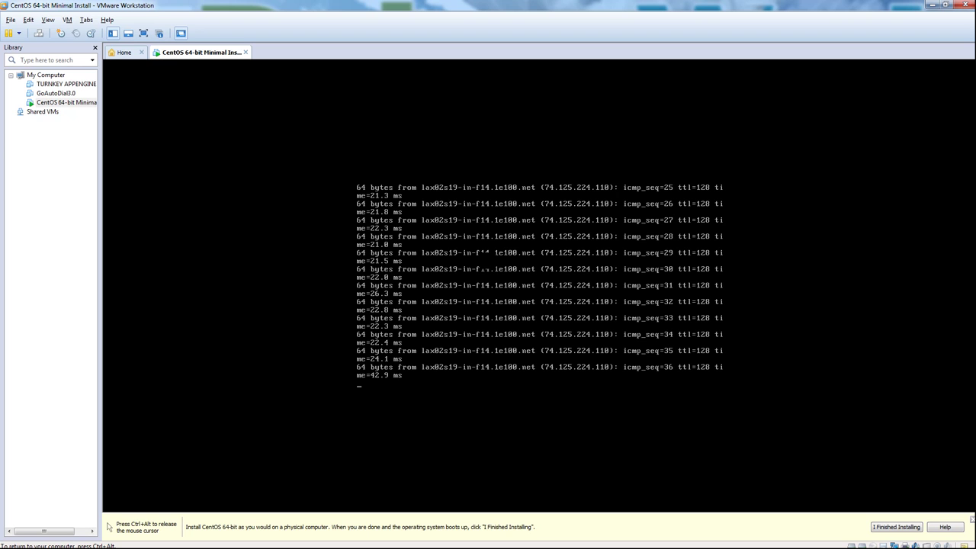
key(Escape)
key(ctrl+alt)
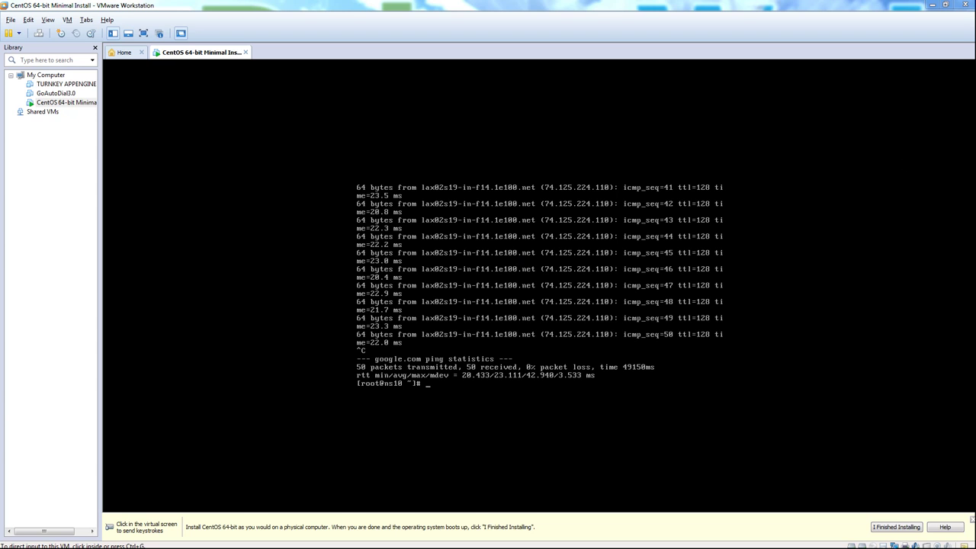
Step: In visudo, uncomment the '%wheel ALL=(ALL) ALL' line and save the sudoers file
click(523, 267)
text(v)
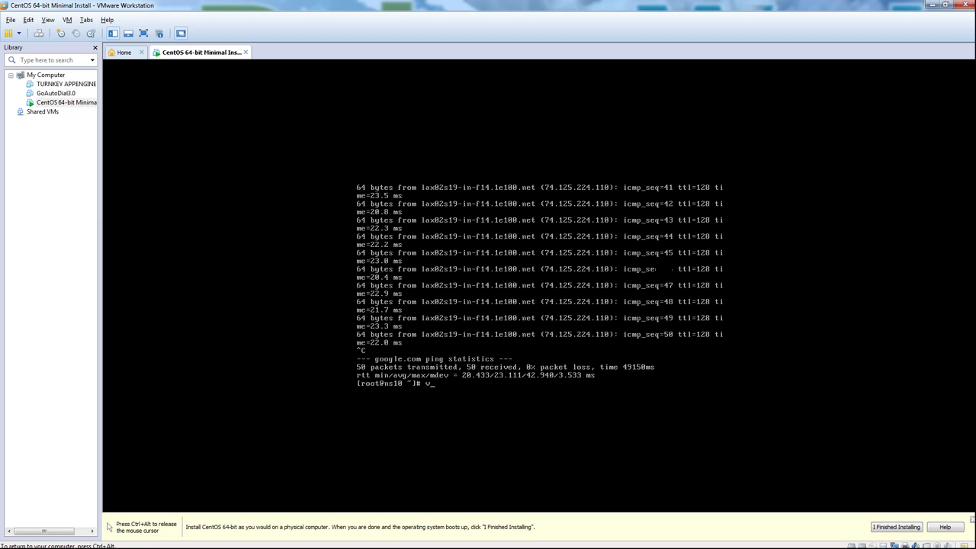
text(isudo)
key(Return)
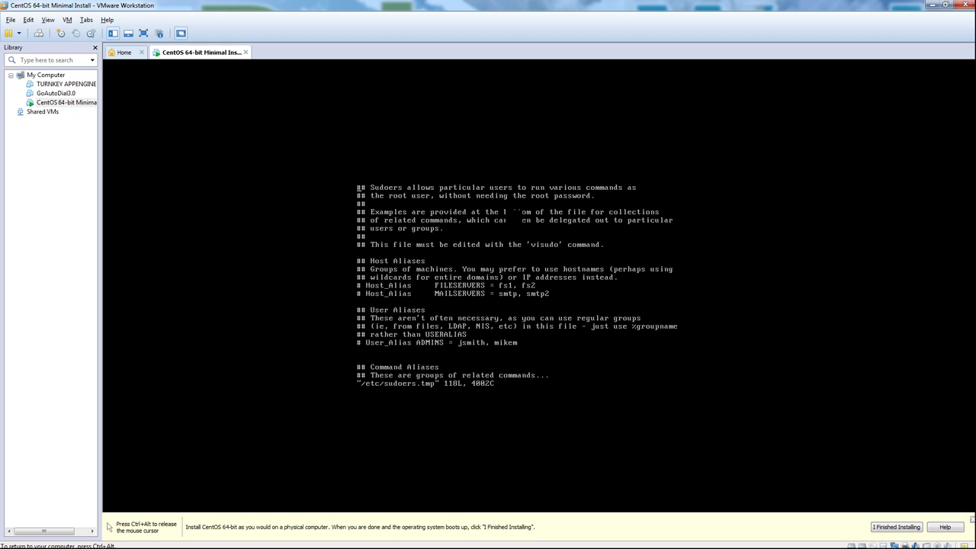
text(/wheel)
key(Return)
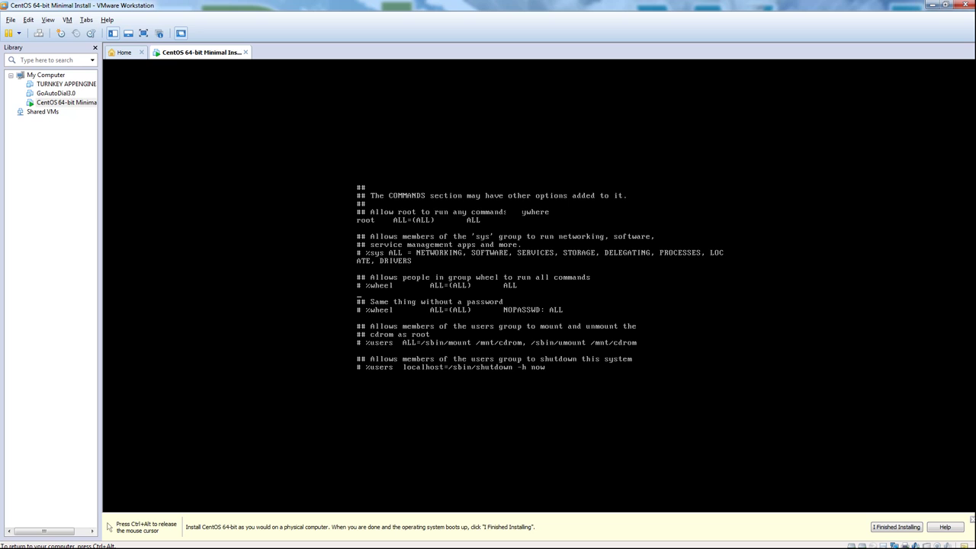
key(x)
key(x)
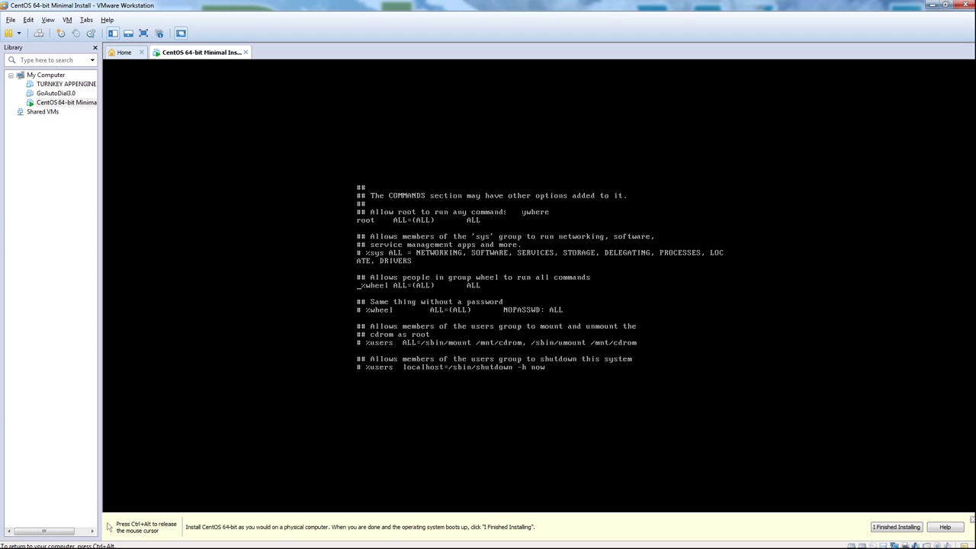
text(wq)
key(Return)
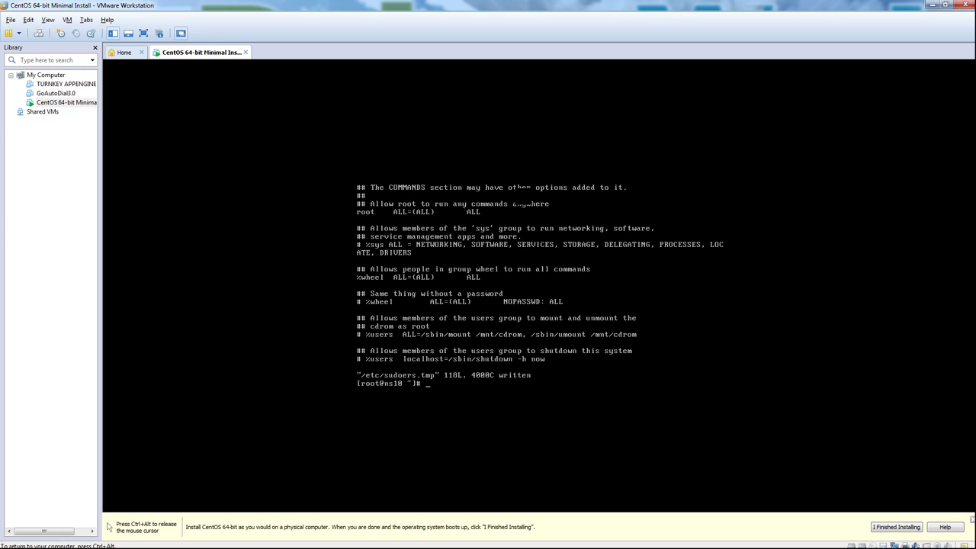
key(ctrl+alt)
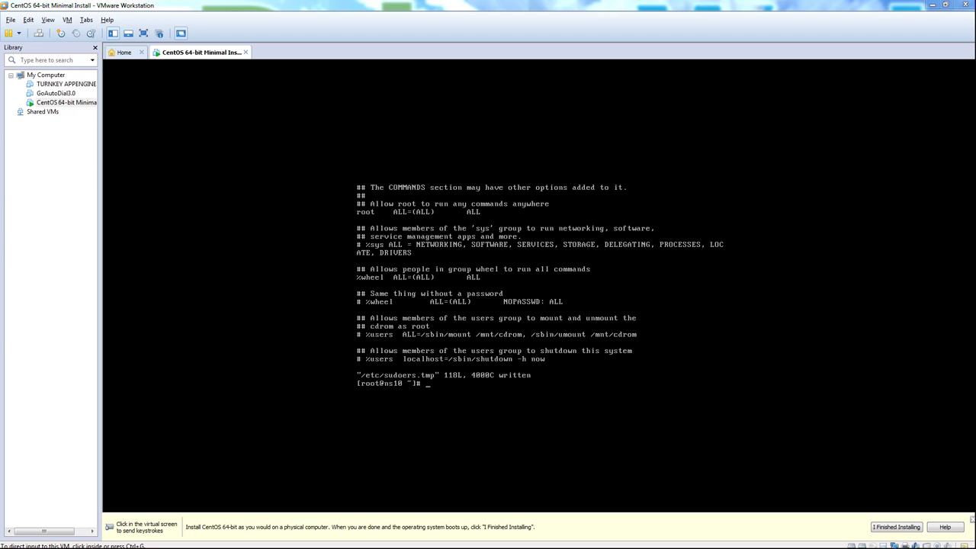
Step: Create the user 'admin' with useradd and give it a password with passwd admin
click(659, 325)
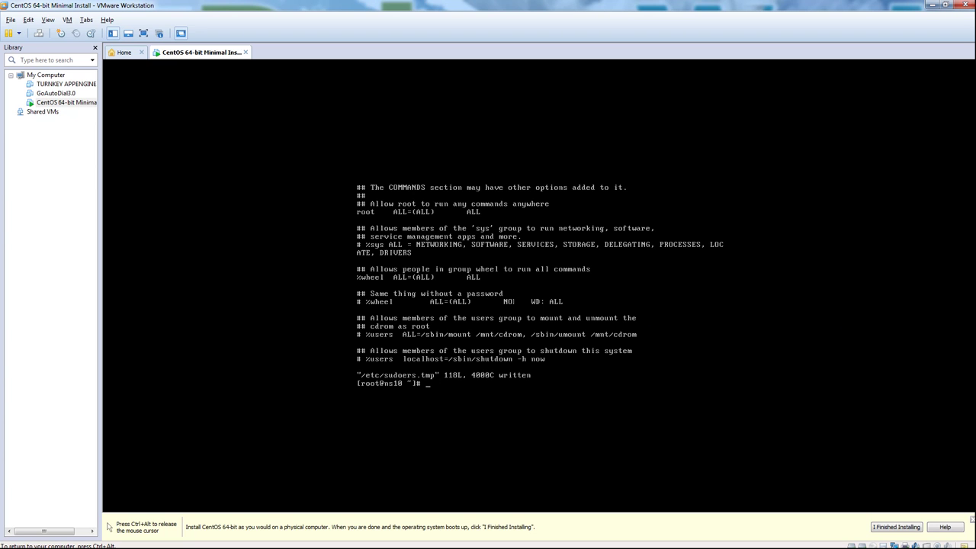
text(useradd admin)
key(Return)
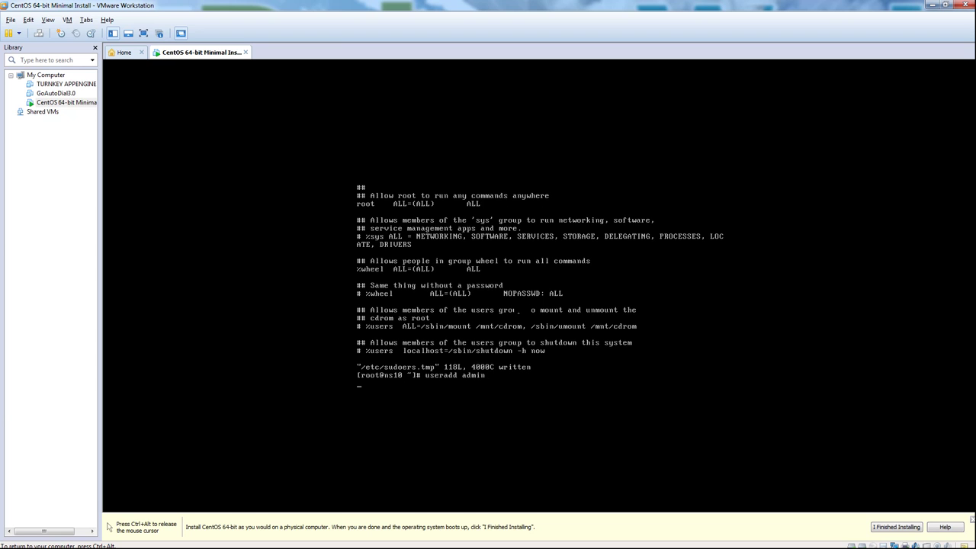
text(passwd admin)
key(Return)
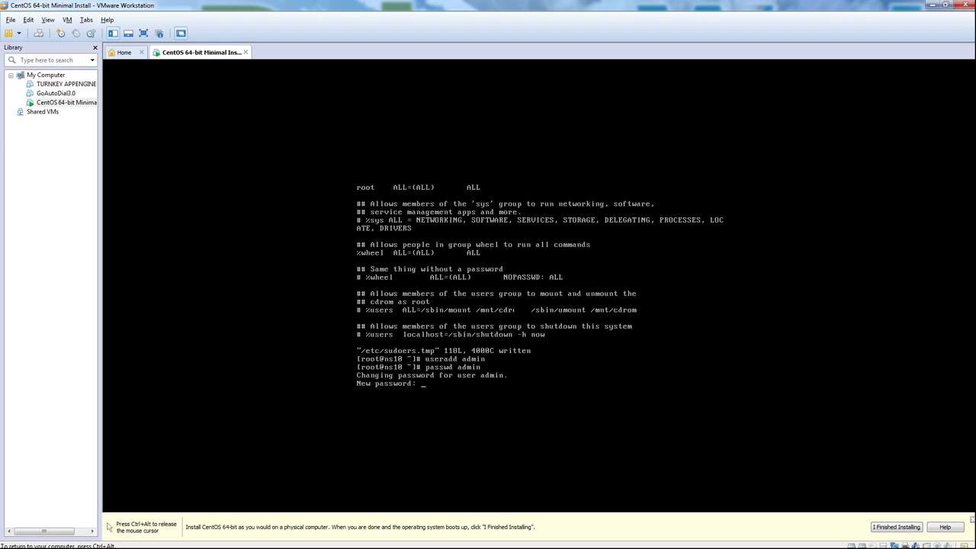
key(Return)
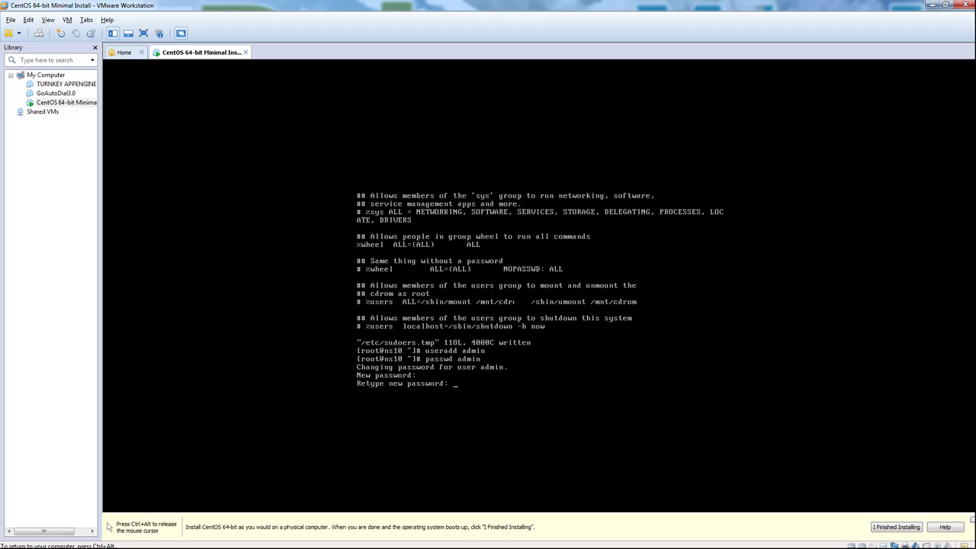
key(Return)
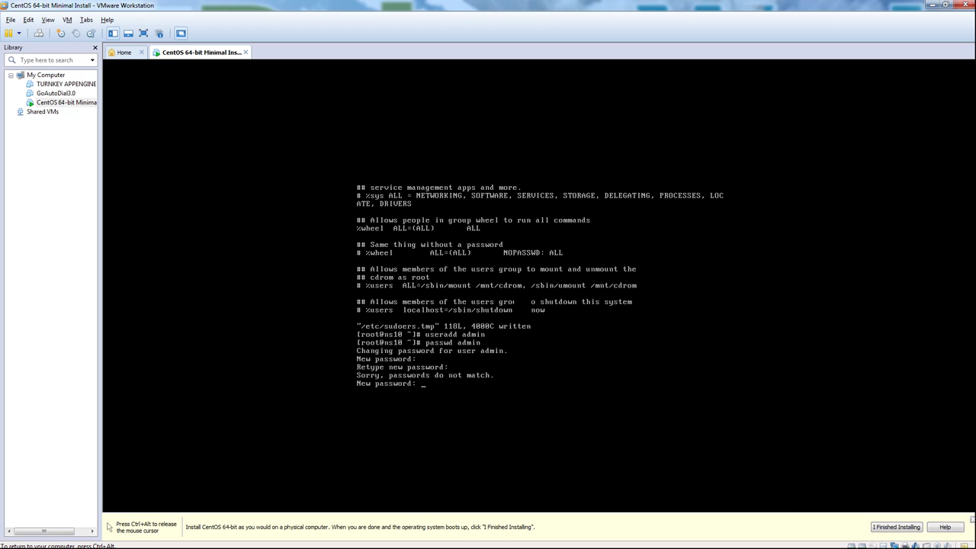
key(Return)
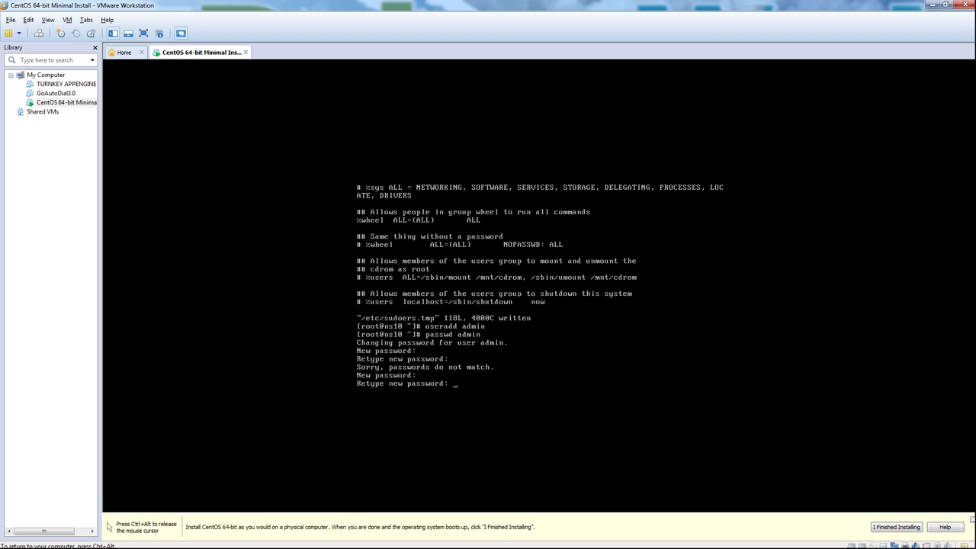
key(Return)
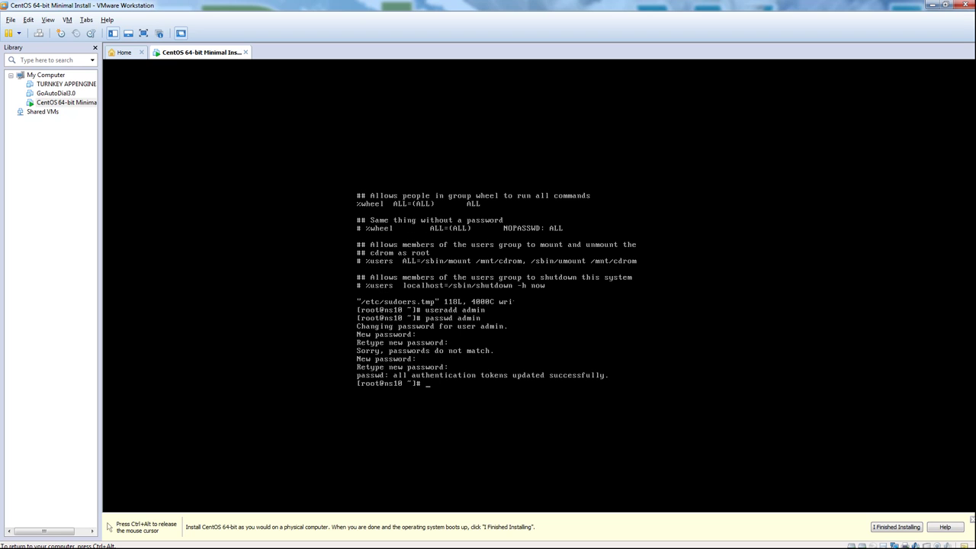
text(vi sudo)
Step: Open sudoers with visudo and add a new line below the #includedir line
key(BackSpace)
key(BackSpace)
key(BackSpace)
key(BackSpace)
key(BackSpace)
text(sudo)
key(Return)
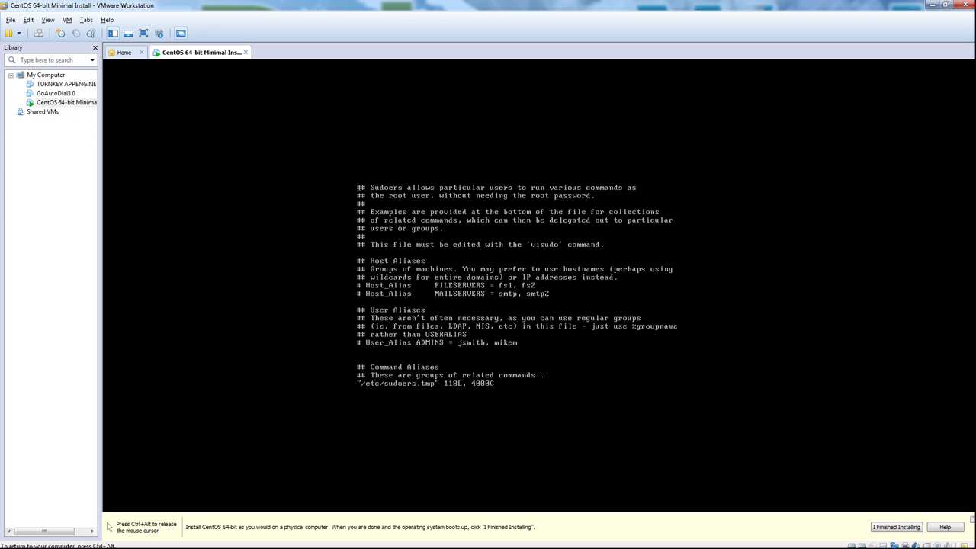
key(shift+g)
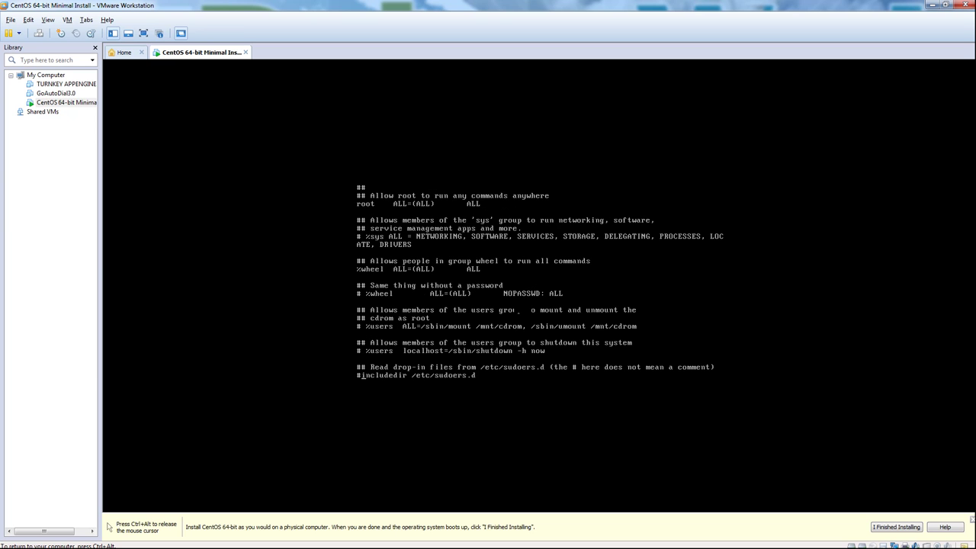
key(Right)
key(Right)
key(a)
key(Return)
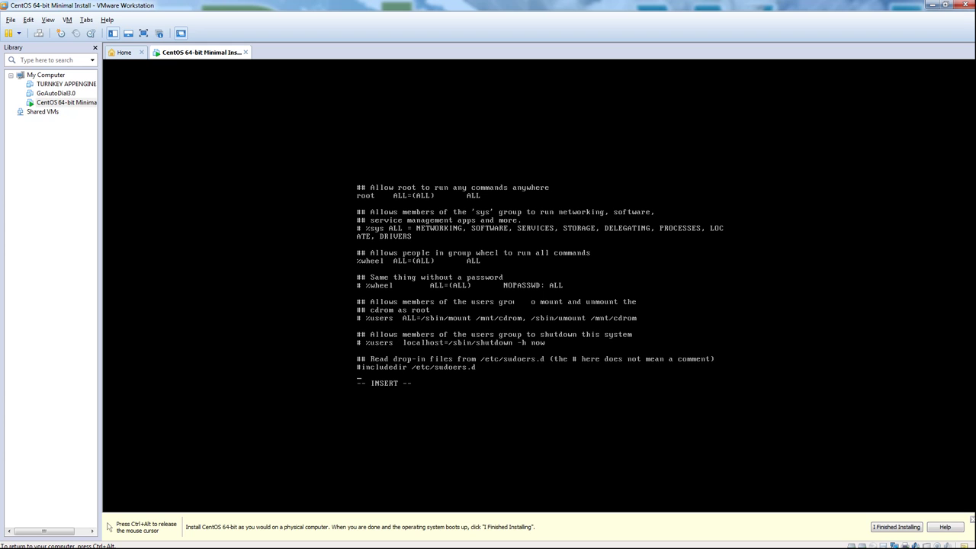
Step: Enter '%admins ALL=(ALL) ALL' on that line and save the sudoers file with :wq
text(%admins ALL=(ALL) ALL)
key(Escape)
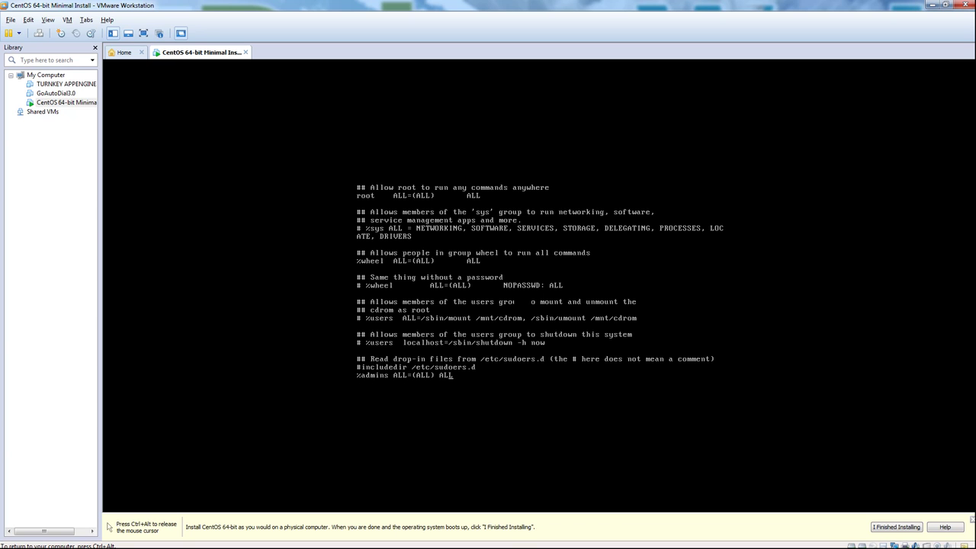
text(:wq)
key(Return)
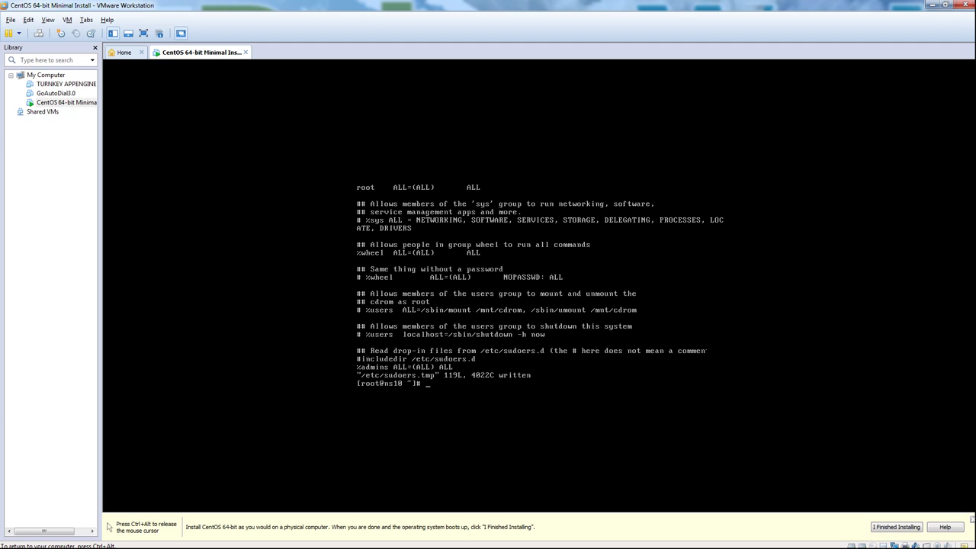
key(ctrl+alt)
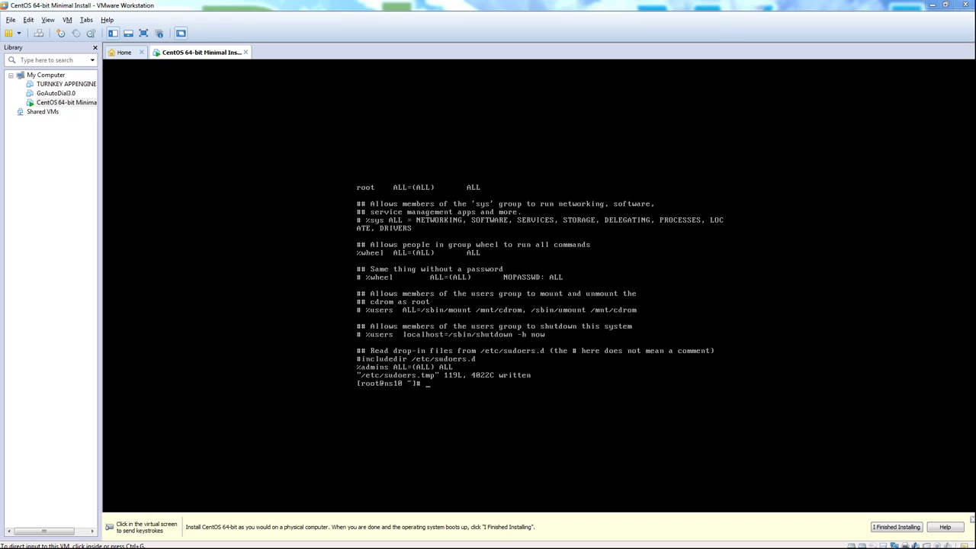
click(628, 348)
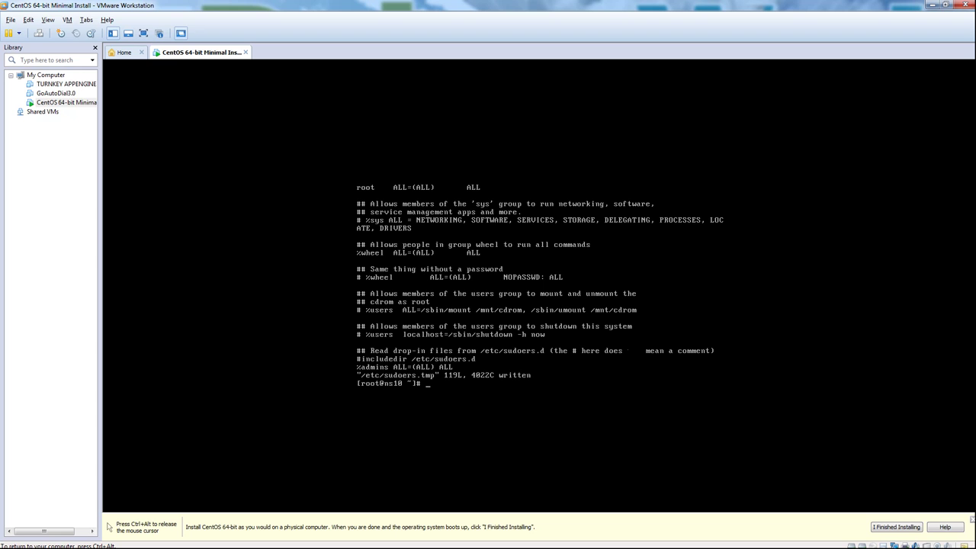
Step: Run 'groupadd admins', then 'usermod -a -G admins,wheel admin'
text(groupadd admins)
key(Return)
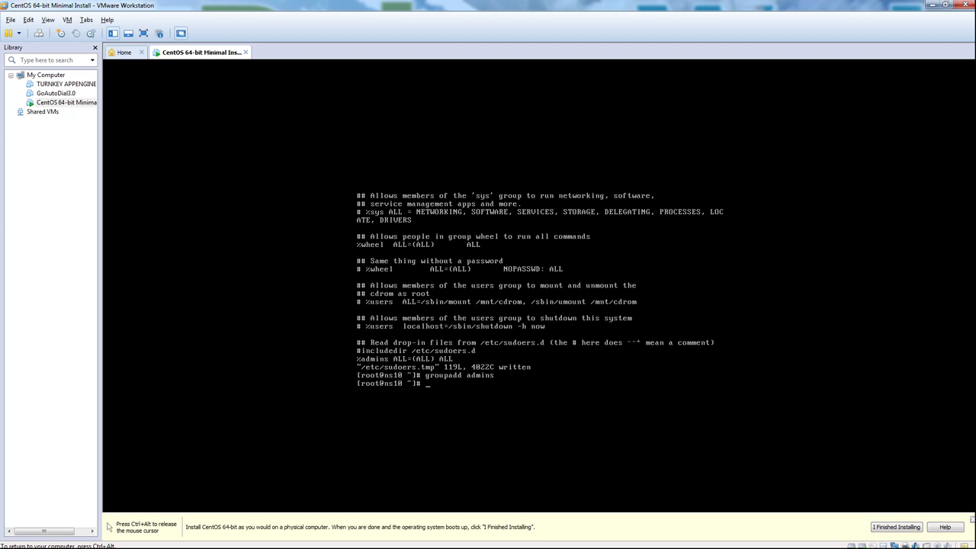
text(usermod -a -G admins,wheel admin)
key(Return)
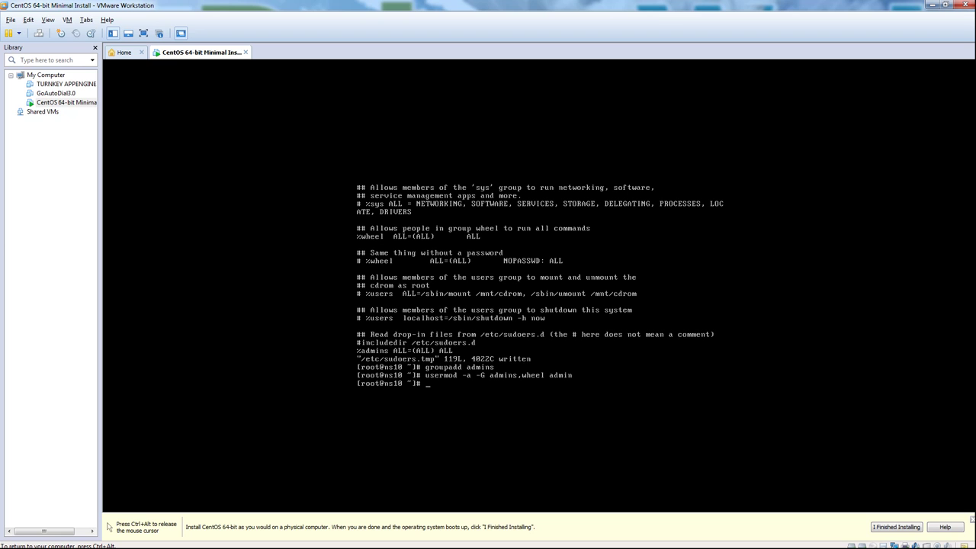
text(vi /etc/ssh/sshd_config)
Step: Open /etc/ssh/sshd_config in vi and jump to the Authentication section
key(Return)
text(/Authenti)
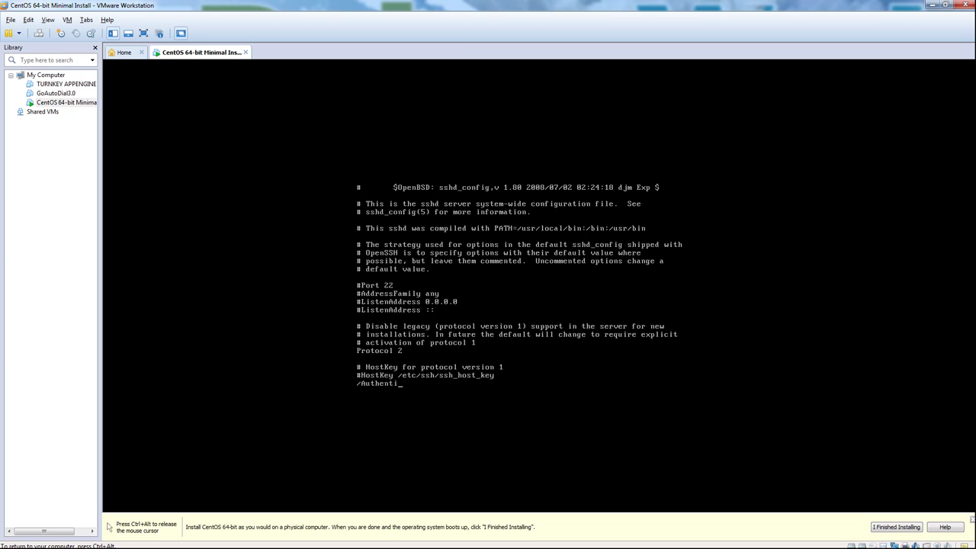
key(Return)
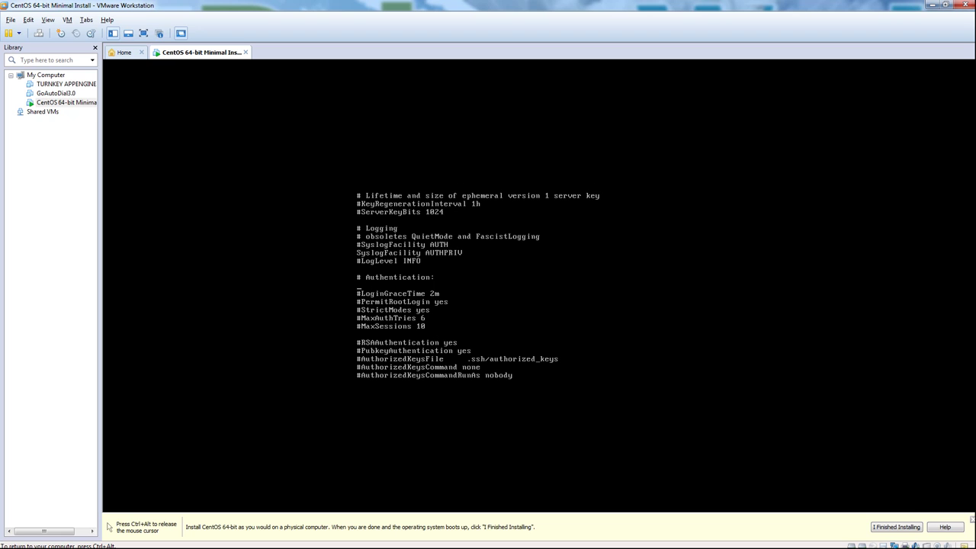
key(ctrl+alt)
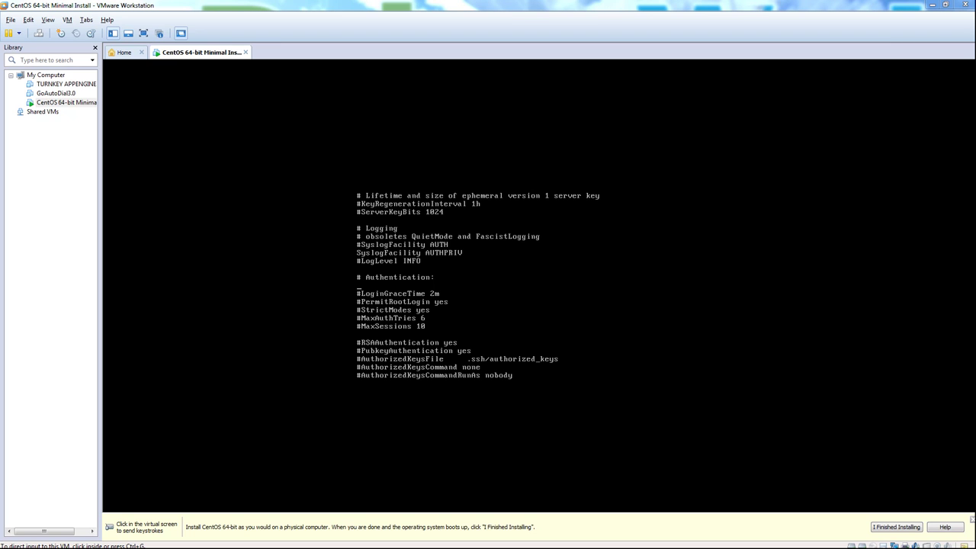
click(436, 287)
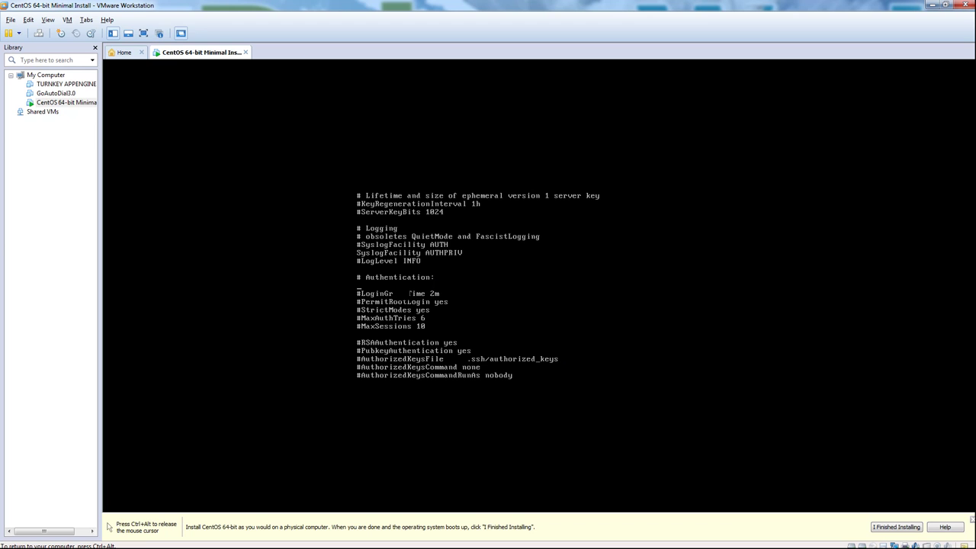
Step: Add AllowGroups admin, PermitRootLogin no and MaxAuthTries 6, save, and restart sshd
key(i)
text(AllowGr)
text(oups admin)
key(Return)
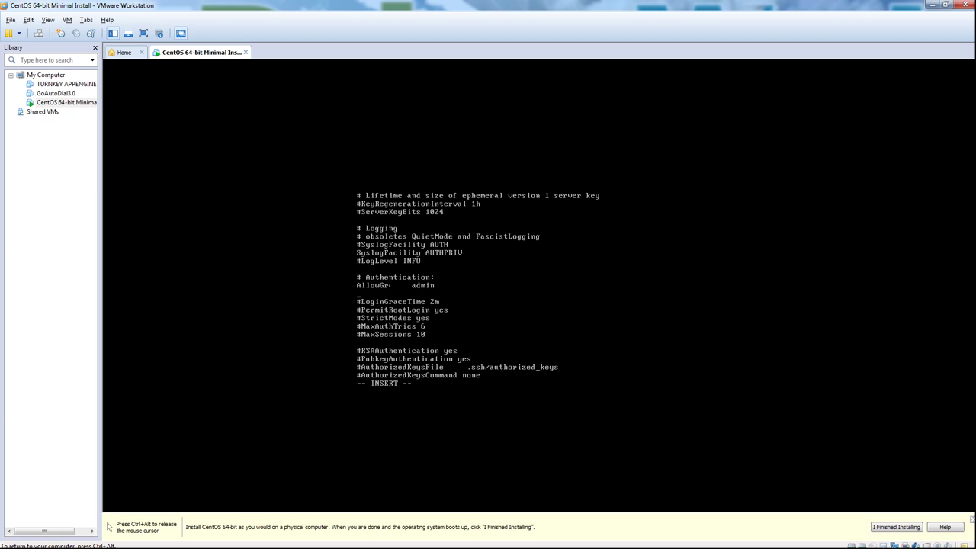
text(PermitRootLogin no)
key(Return)
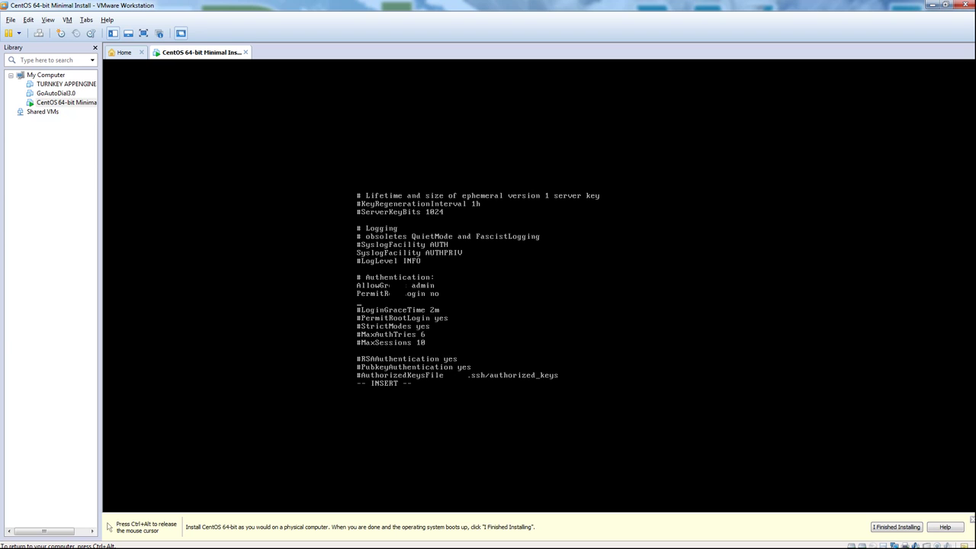
text(MaxAuthTries 6)
key(Return)
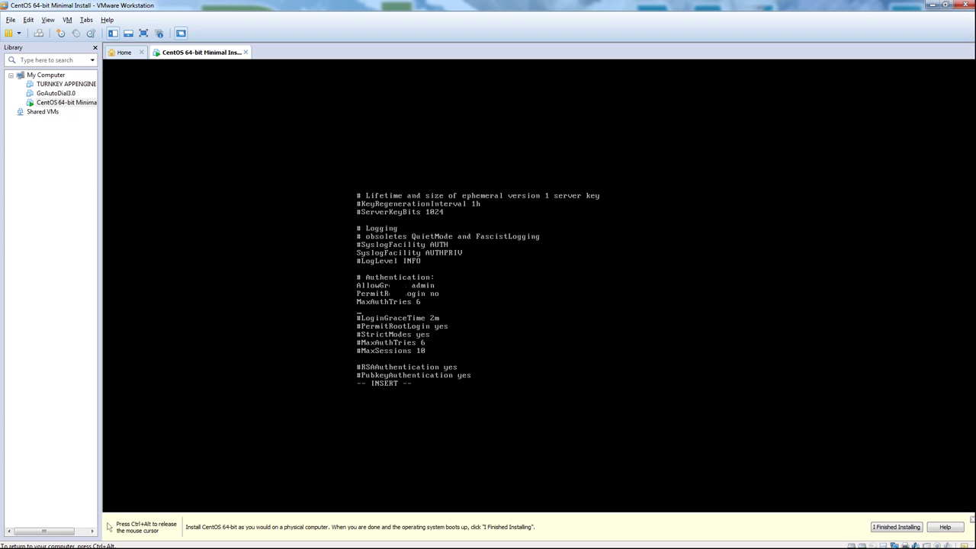
key(Escape)
text(:wq)
key(Return)
text(/etc)
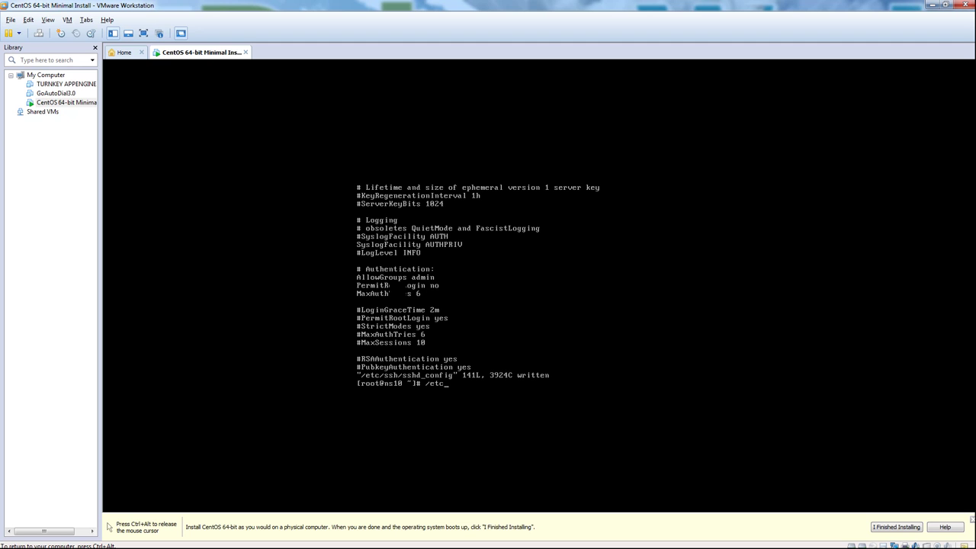
text(/init.d/sshd restart)
key(Return)
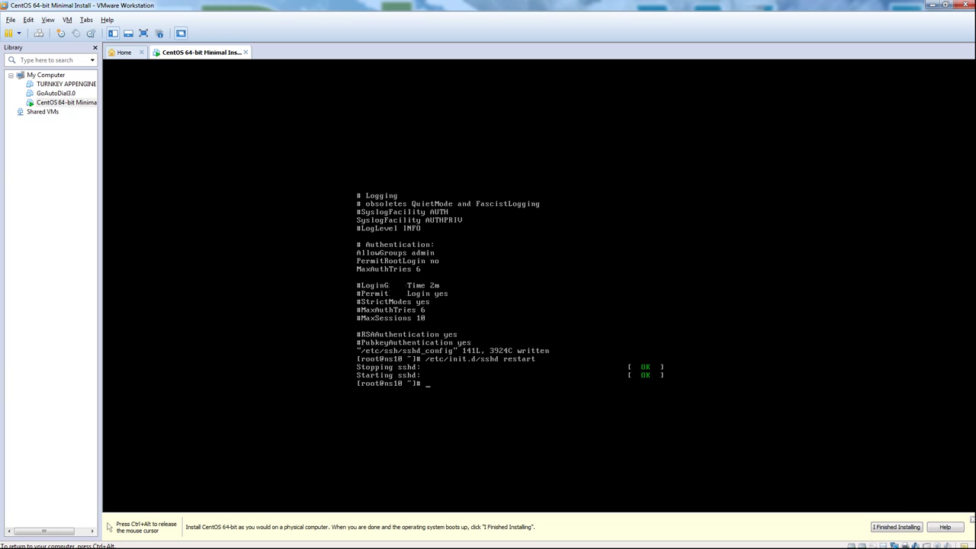
key(ctrl+alt)
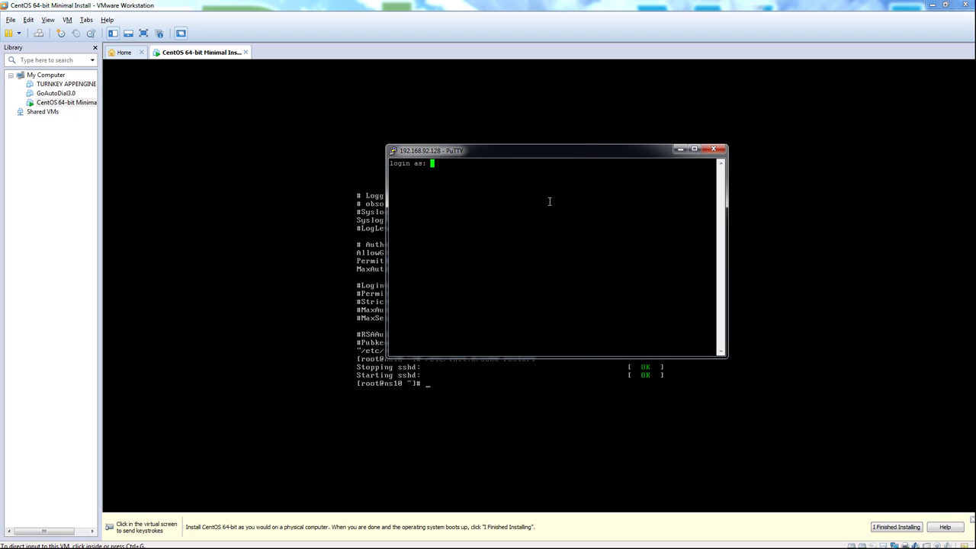
text(admin)
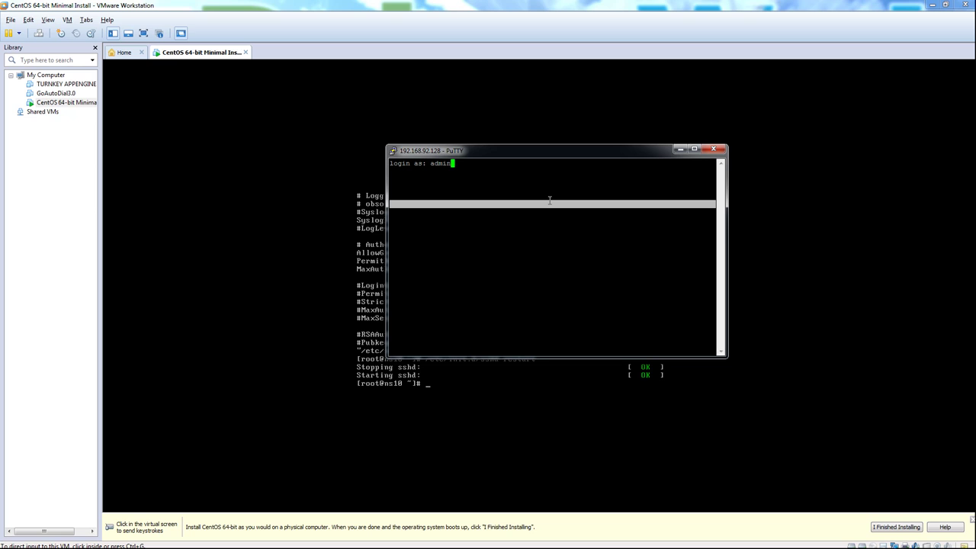
key(Return)
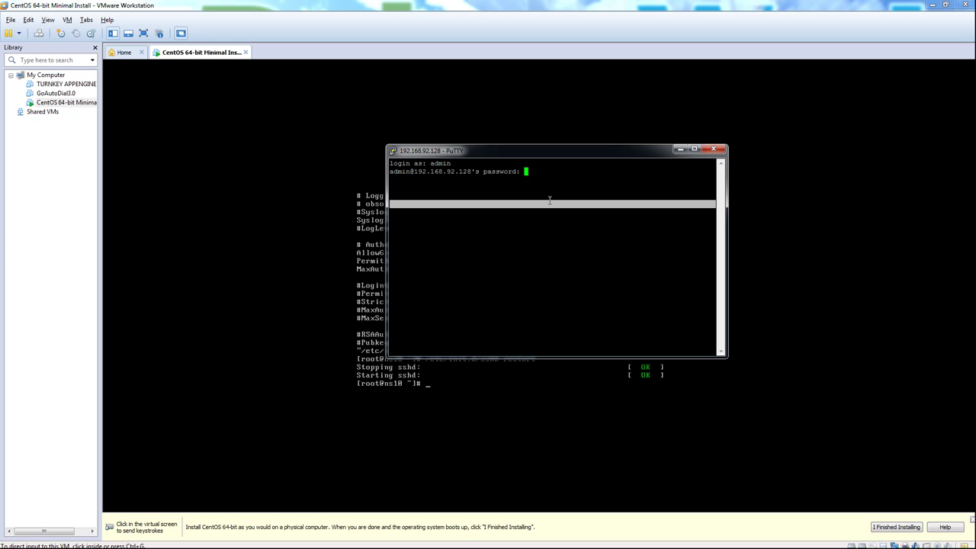
key(Return)
text(sudo su)
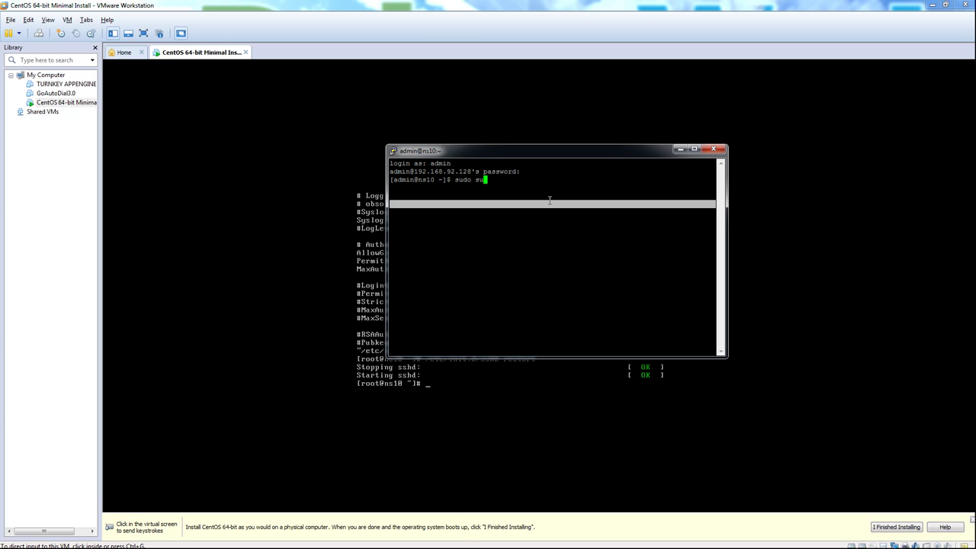
key(Return)
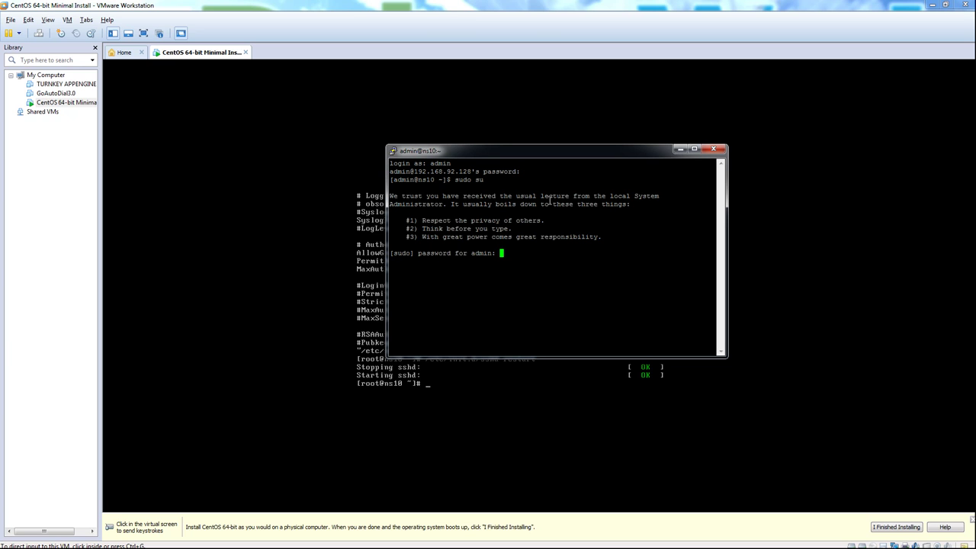
key(Return)
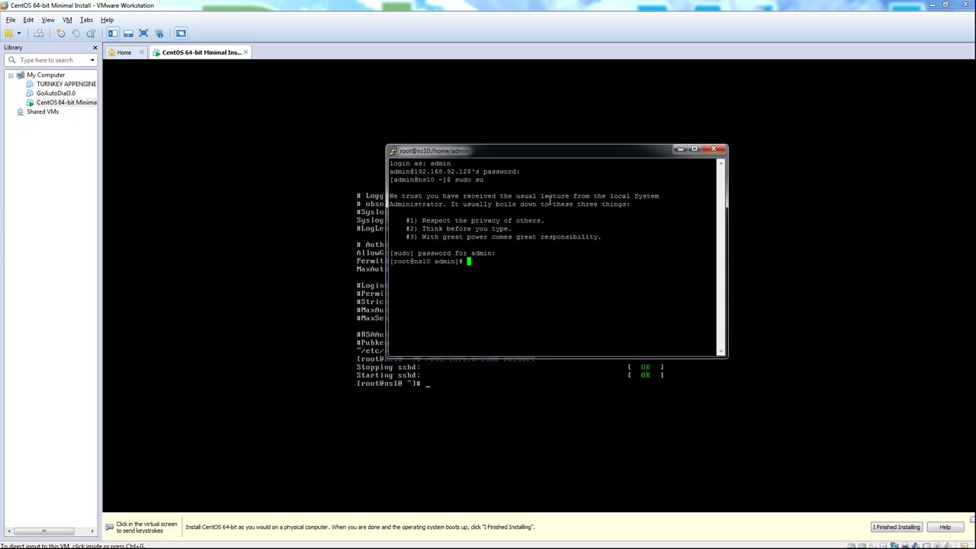
key(ctrl+c)
text(exit)
key(Return)
text(exit)
key(Return)
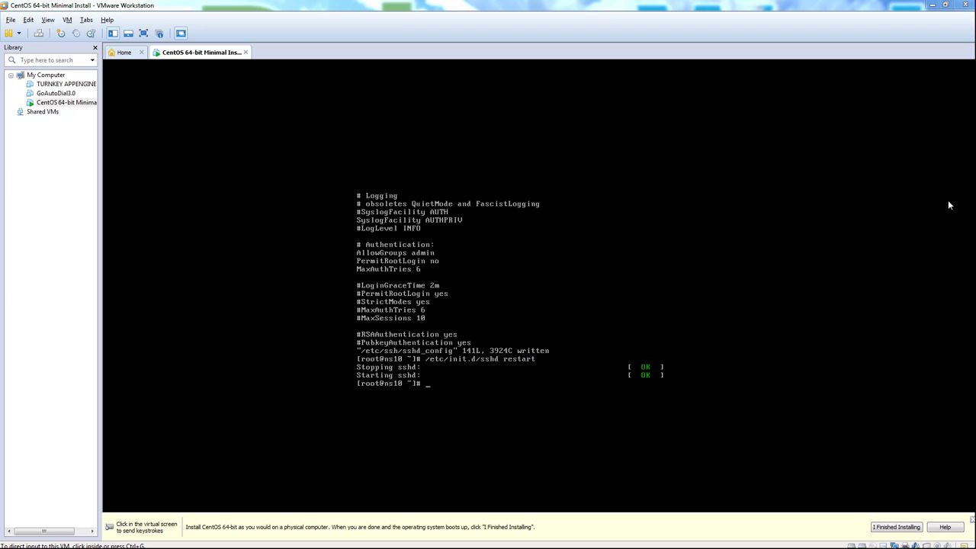
click(551, 291)
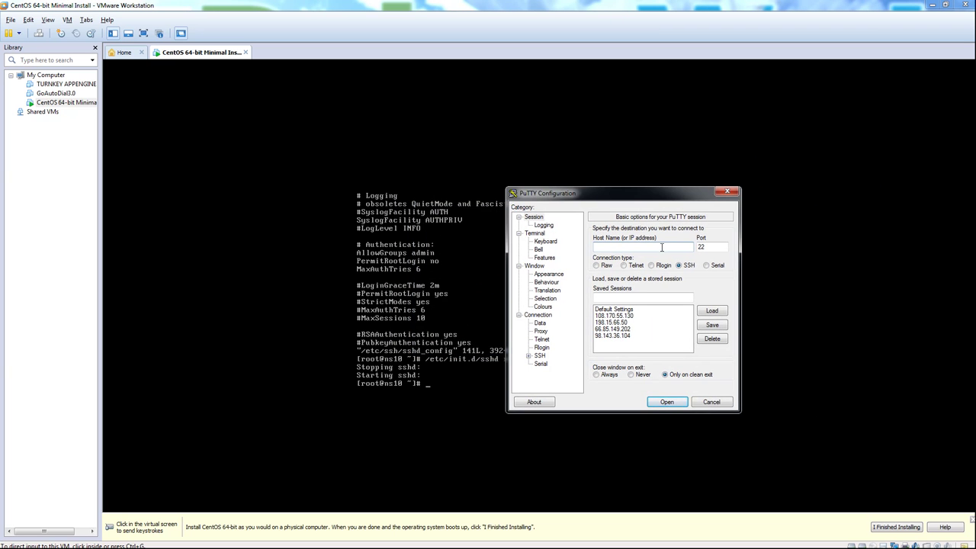
text(192.168.92.128)
key(Return)
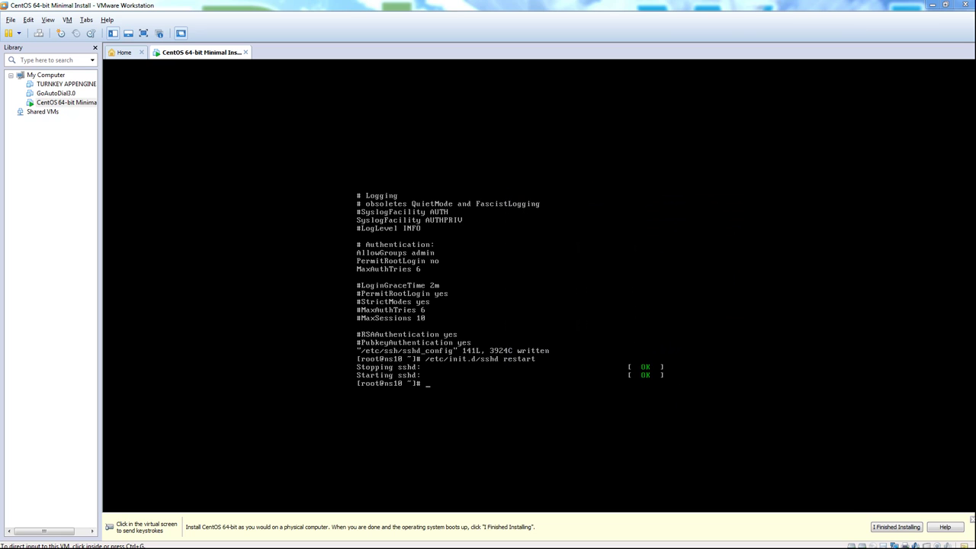
text(root)
key(Return)
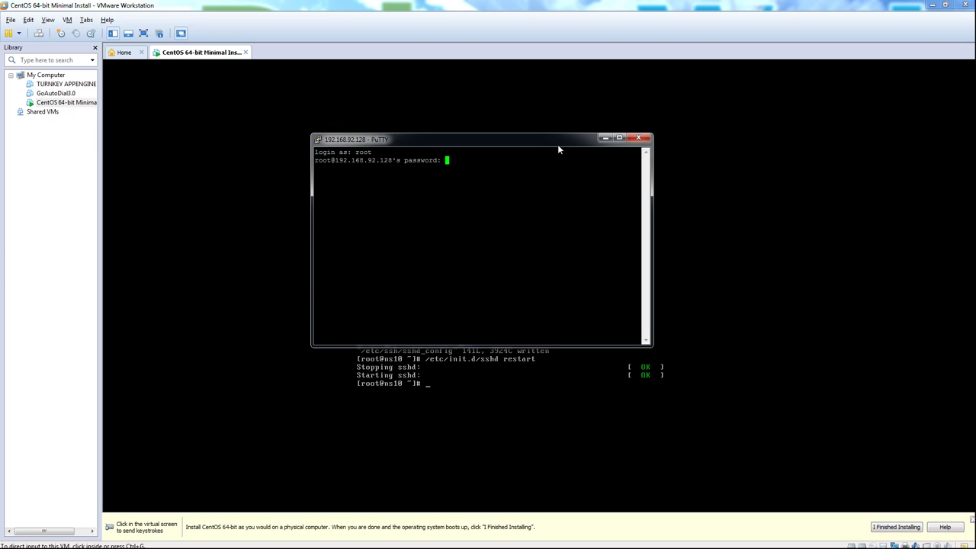
key(Return)
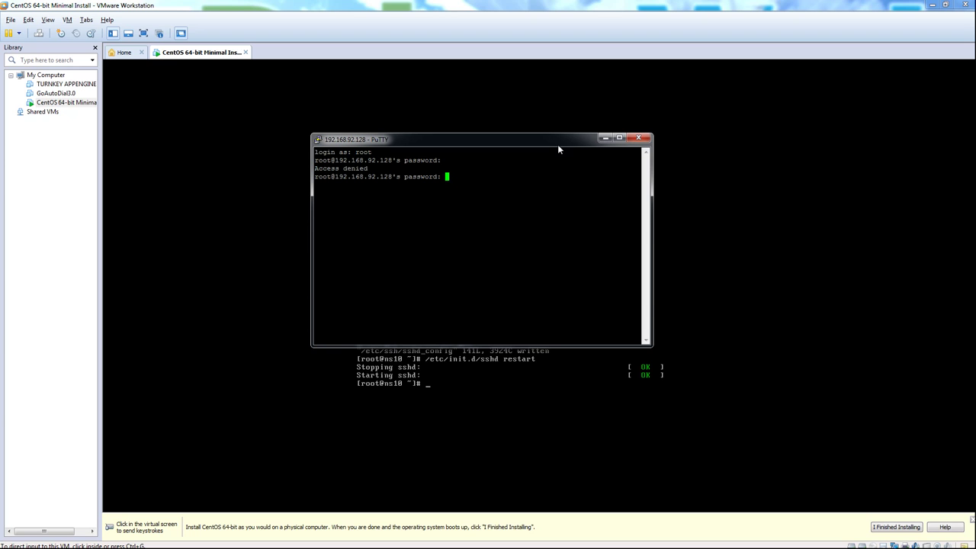
click(651, 139)
click(500, 316)
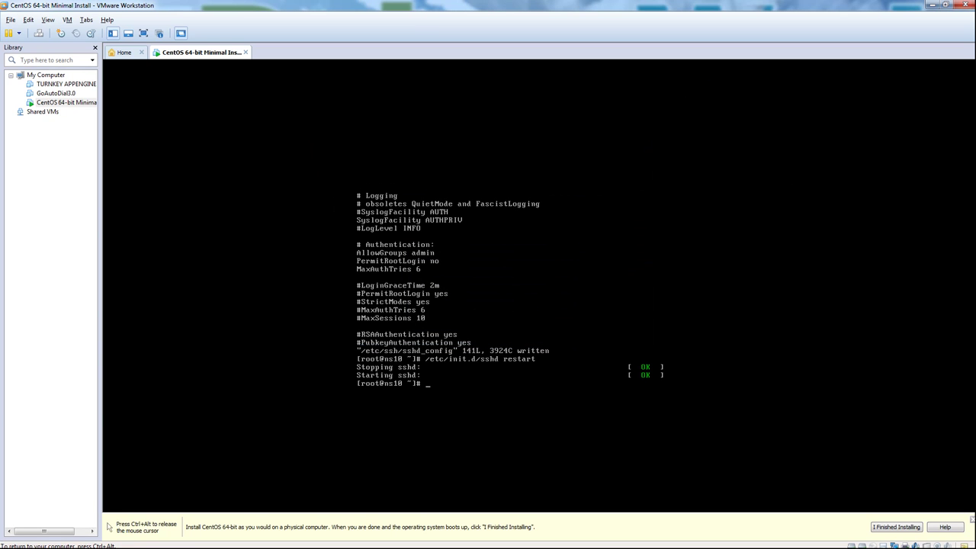